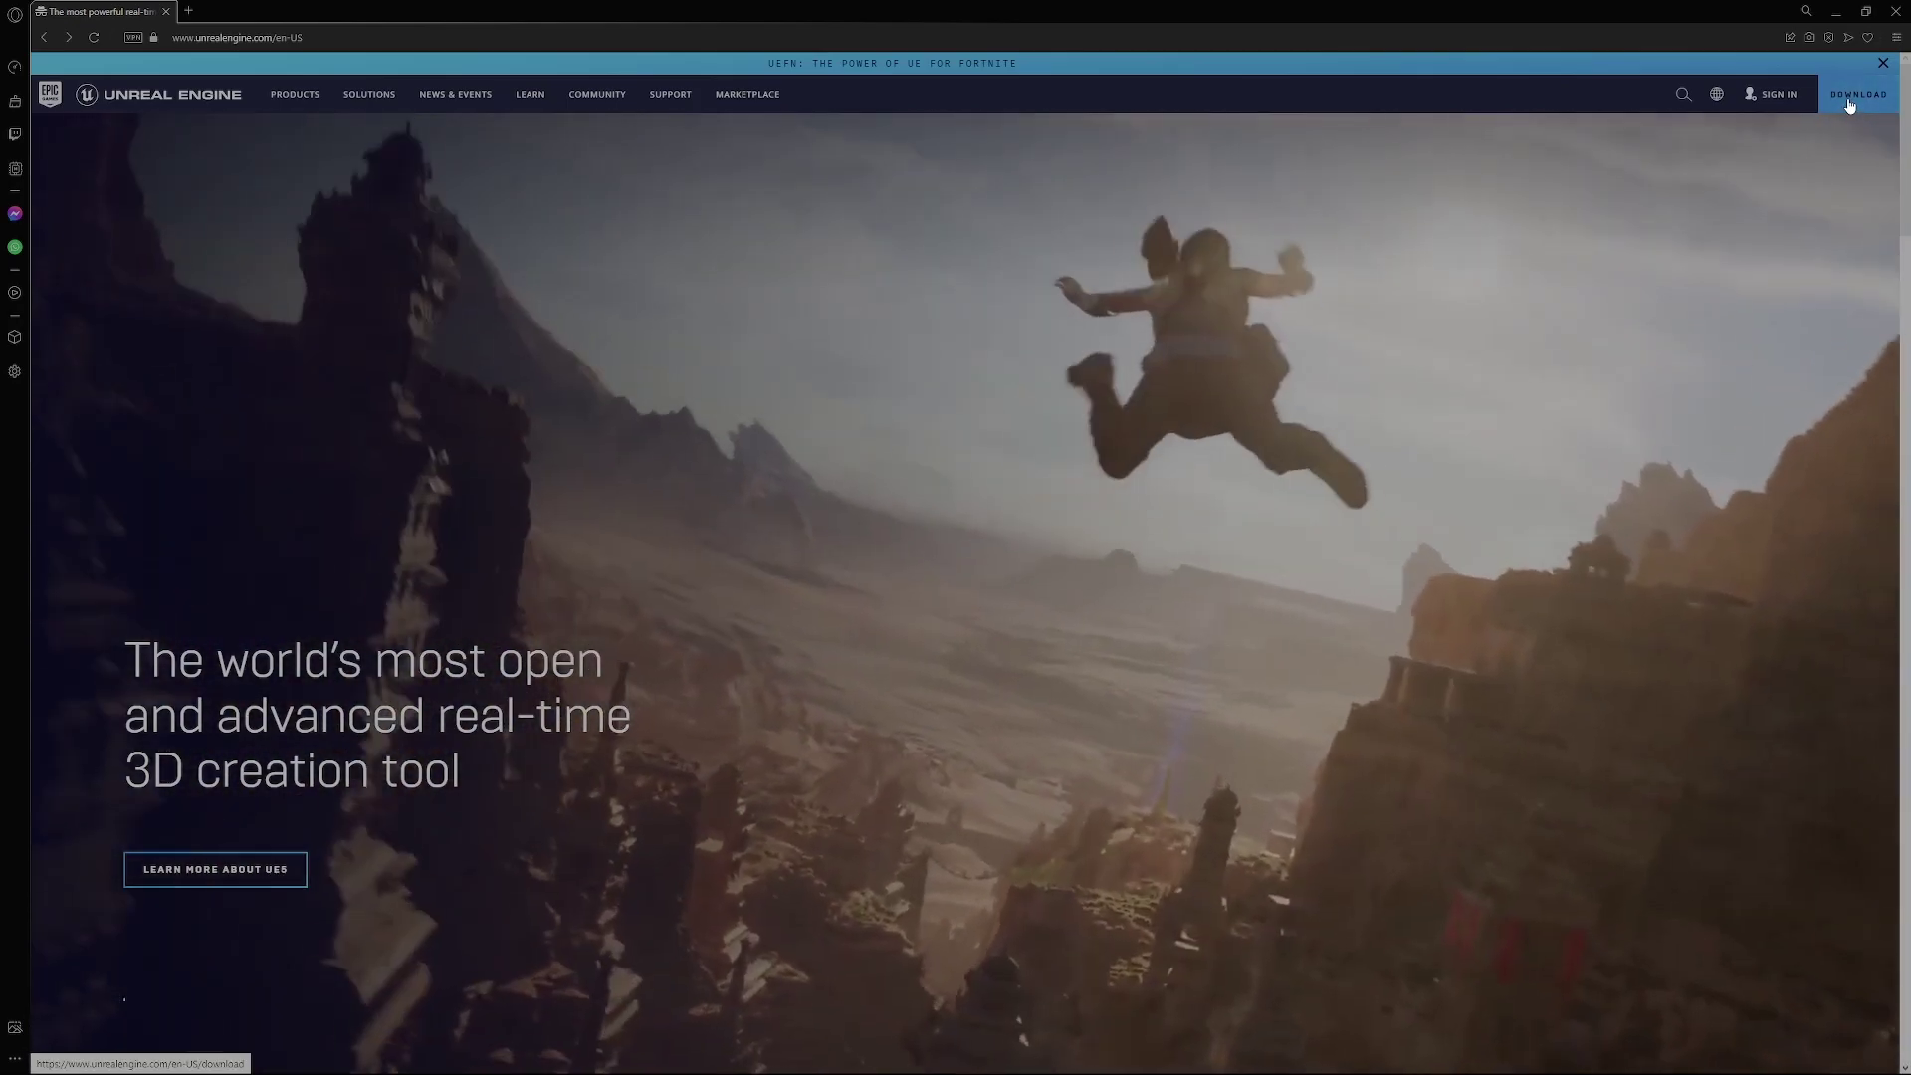
Go to the Unreal Engine download page and scroll through its install instructions
left_click(1851, 98)
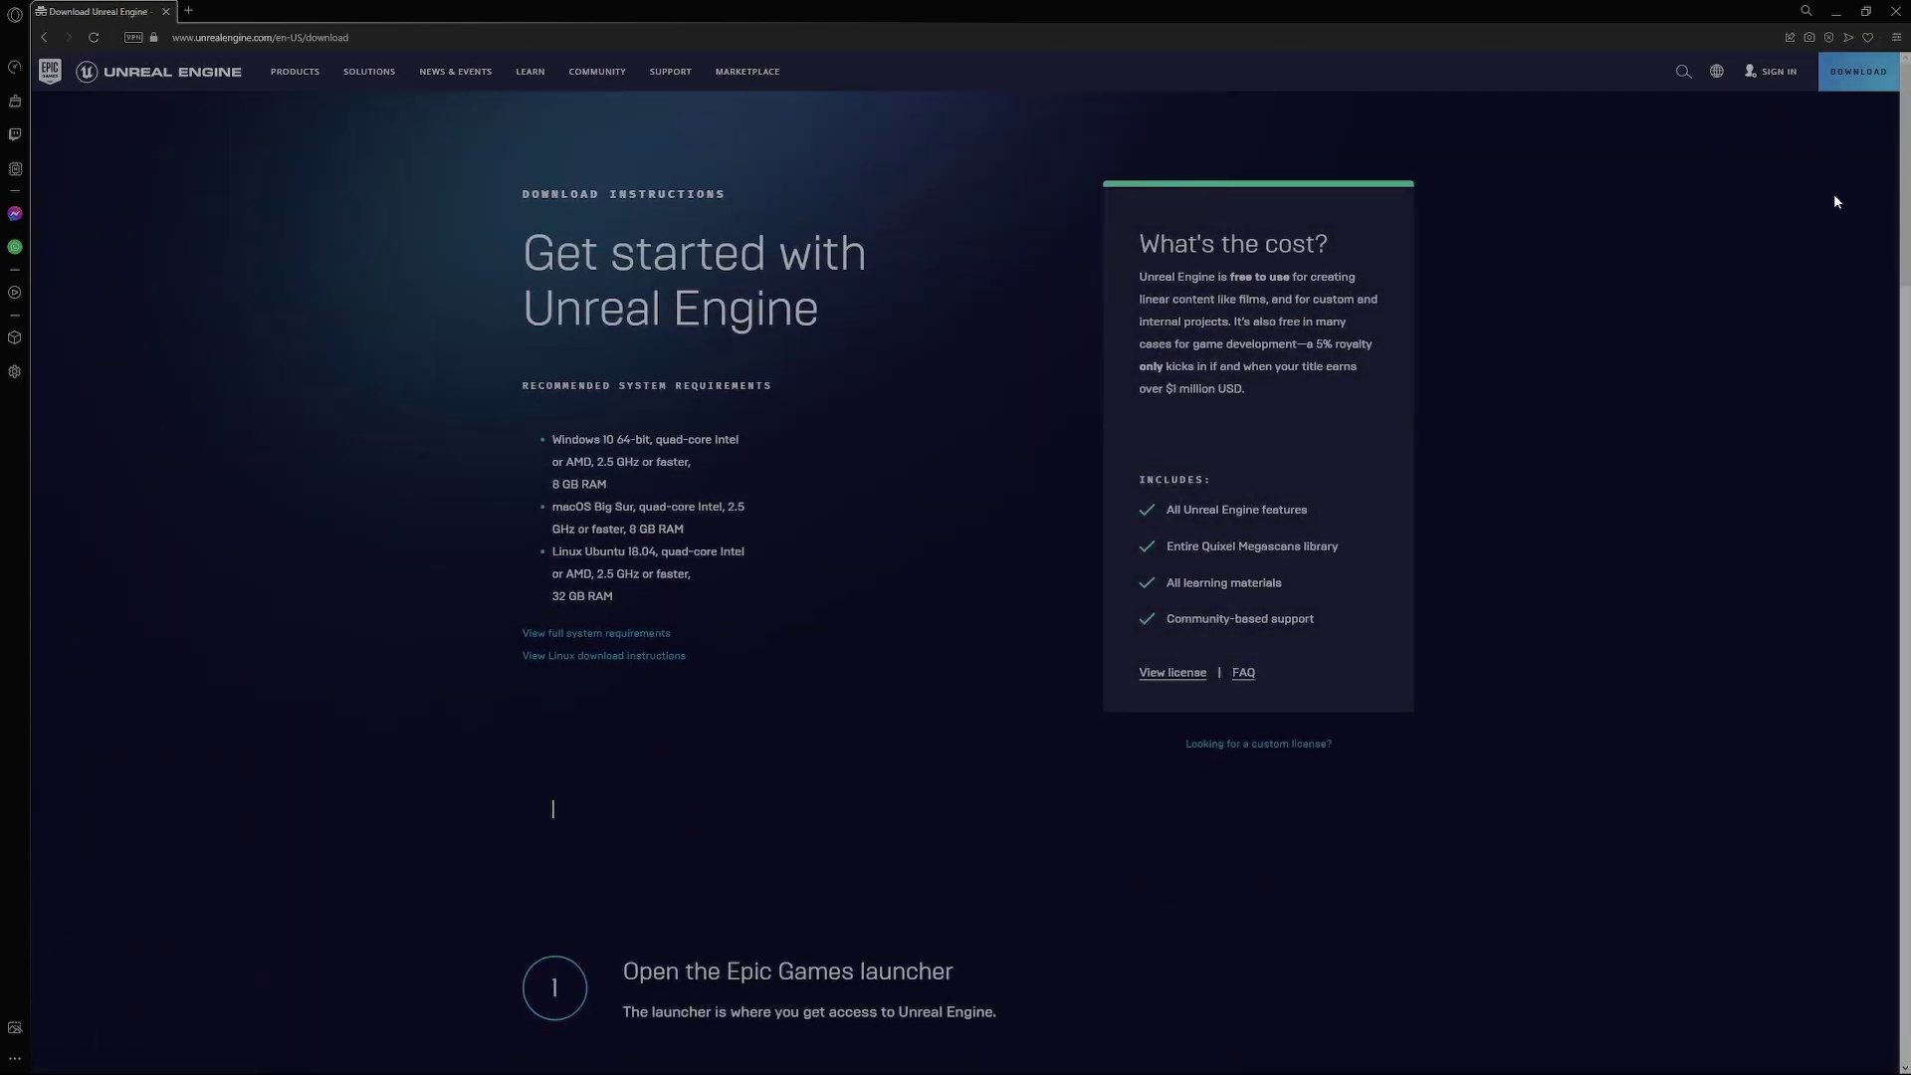
scroll(1288, 872, "down", 3)
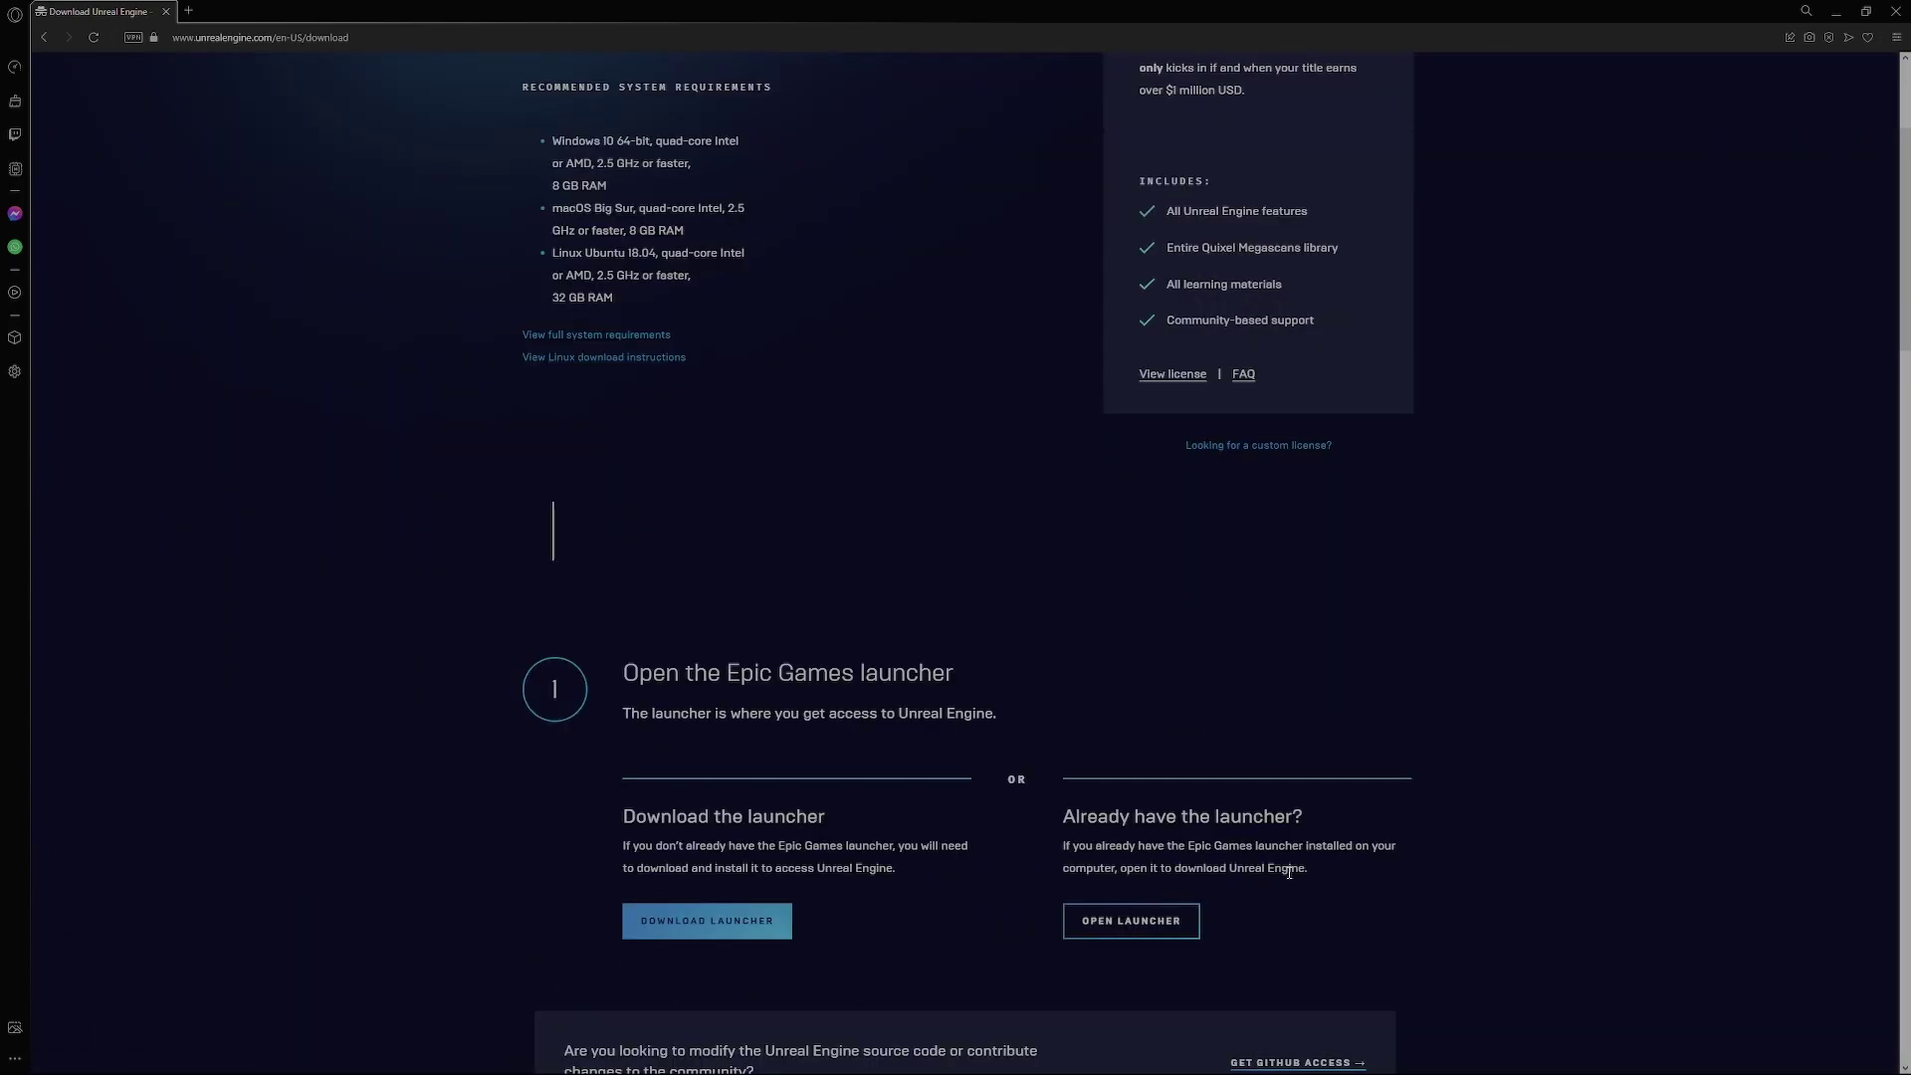
scroll(756, 810, "down", 2)
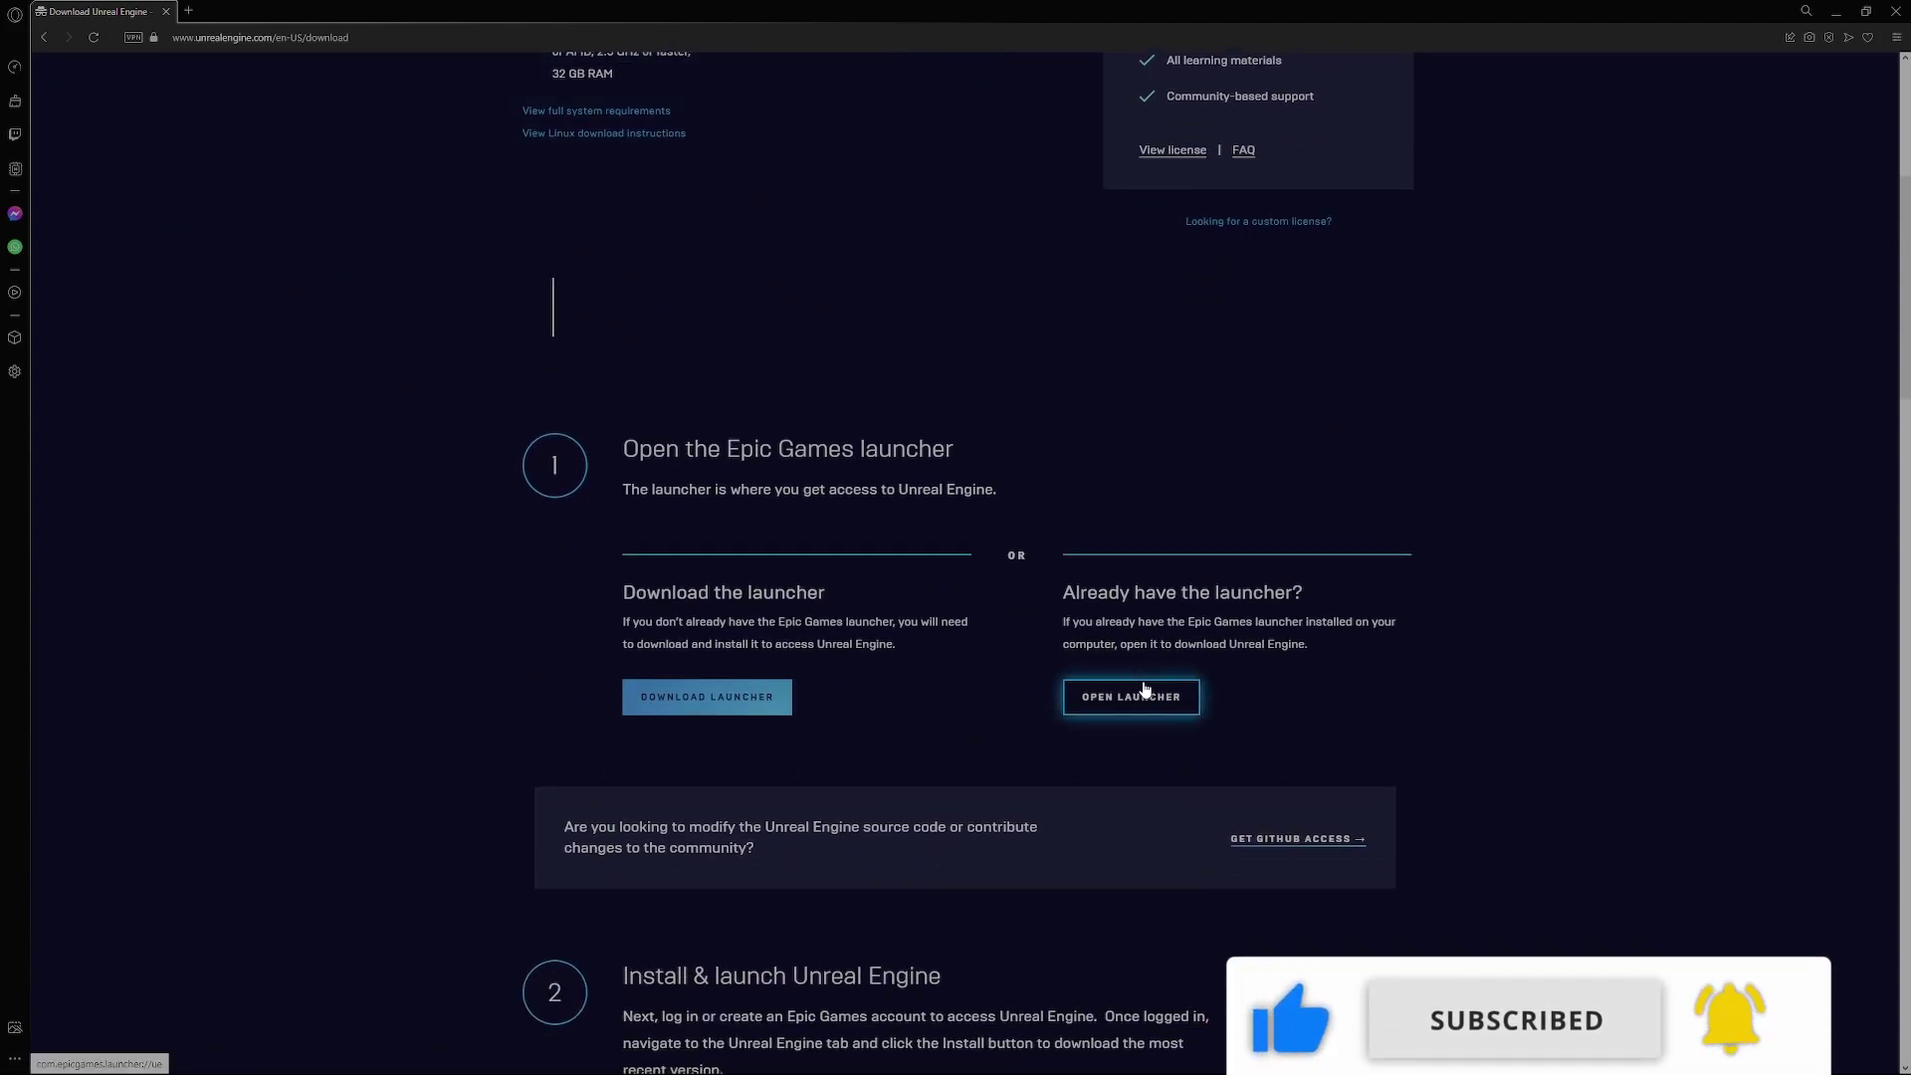
scroll(1007, 678, "down", 1)
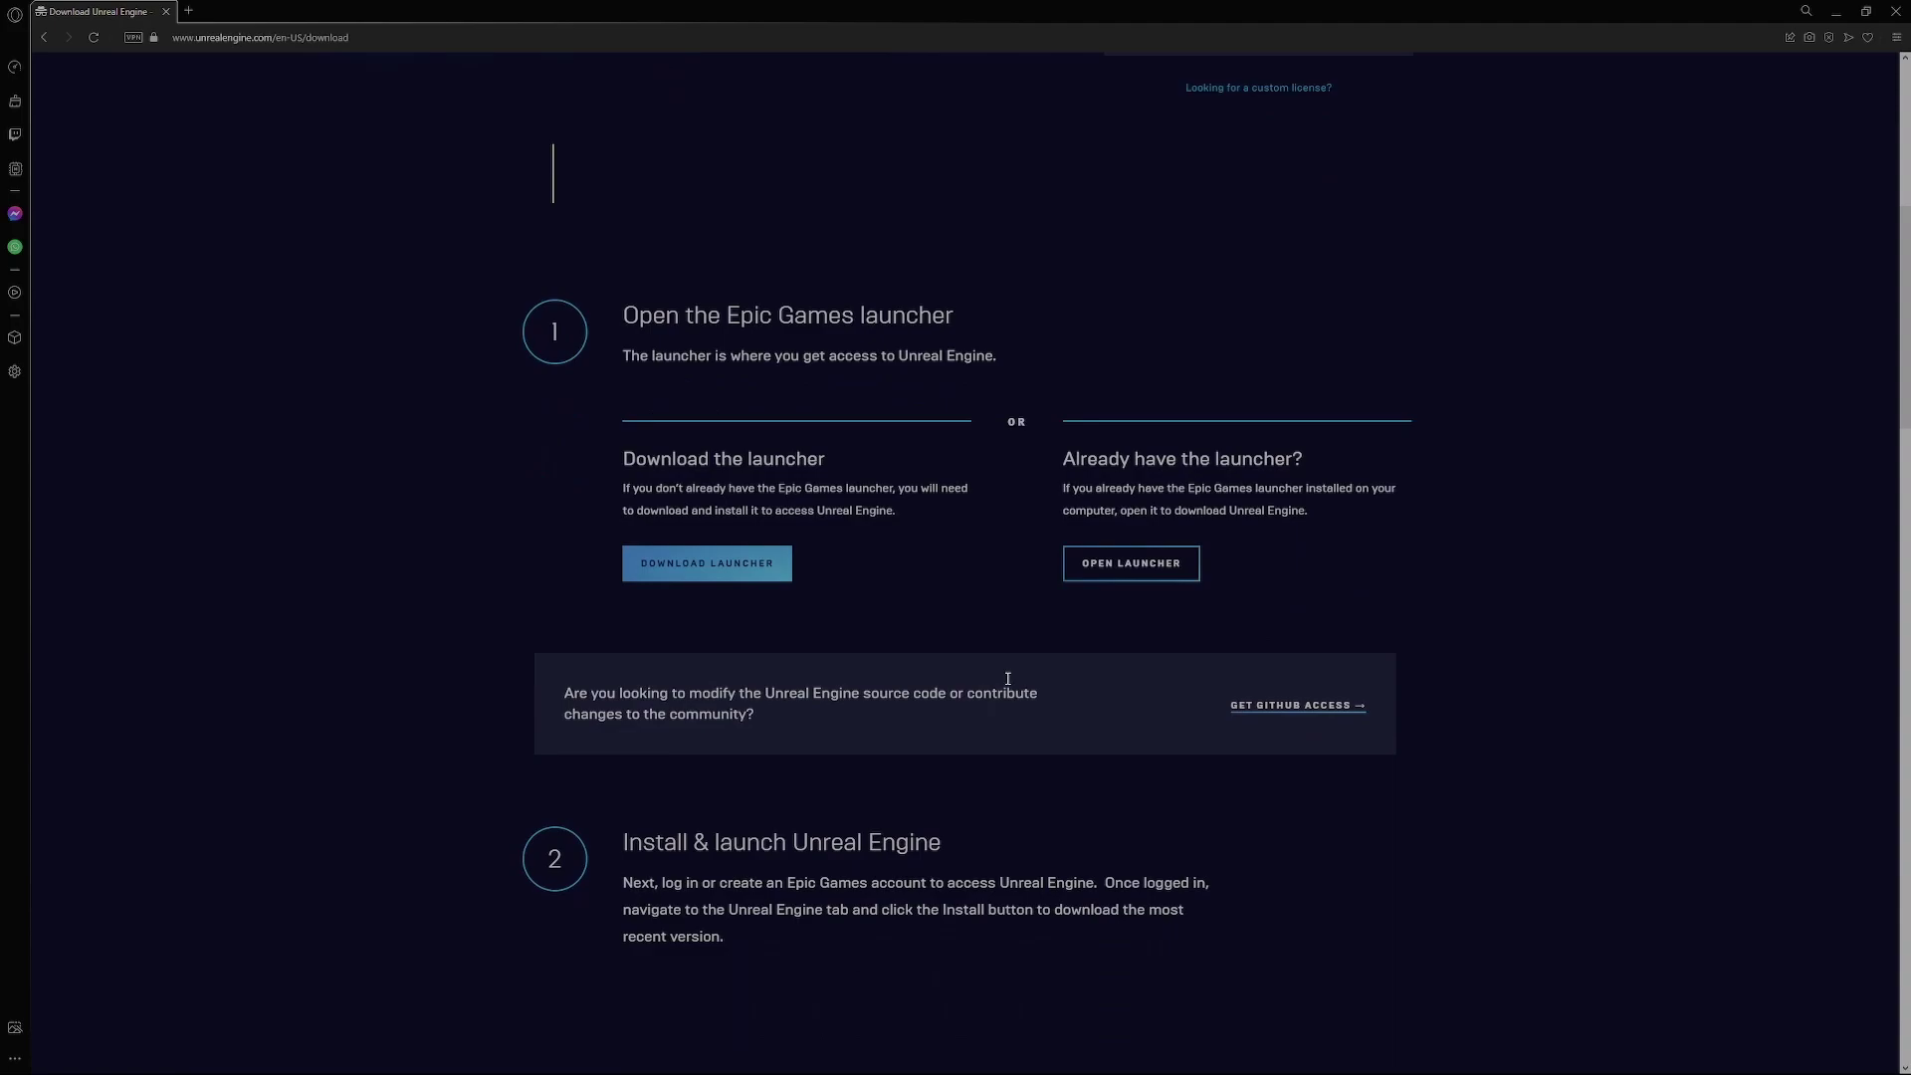
scroll(905, 584, "down", 2)
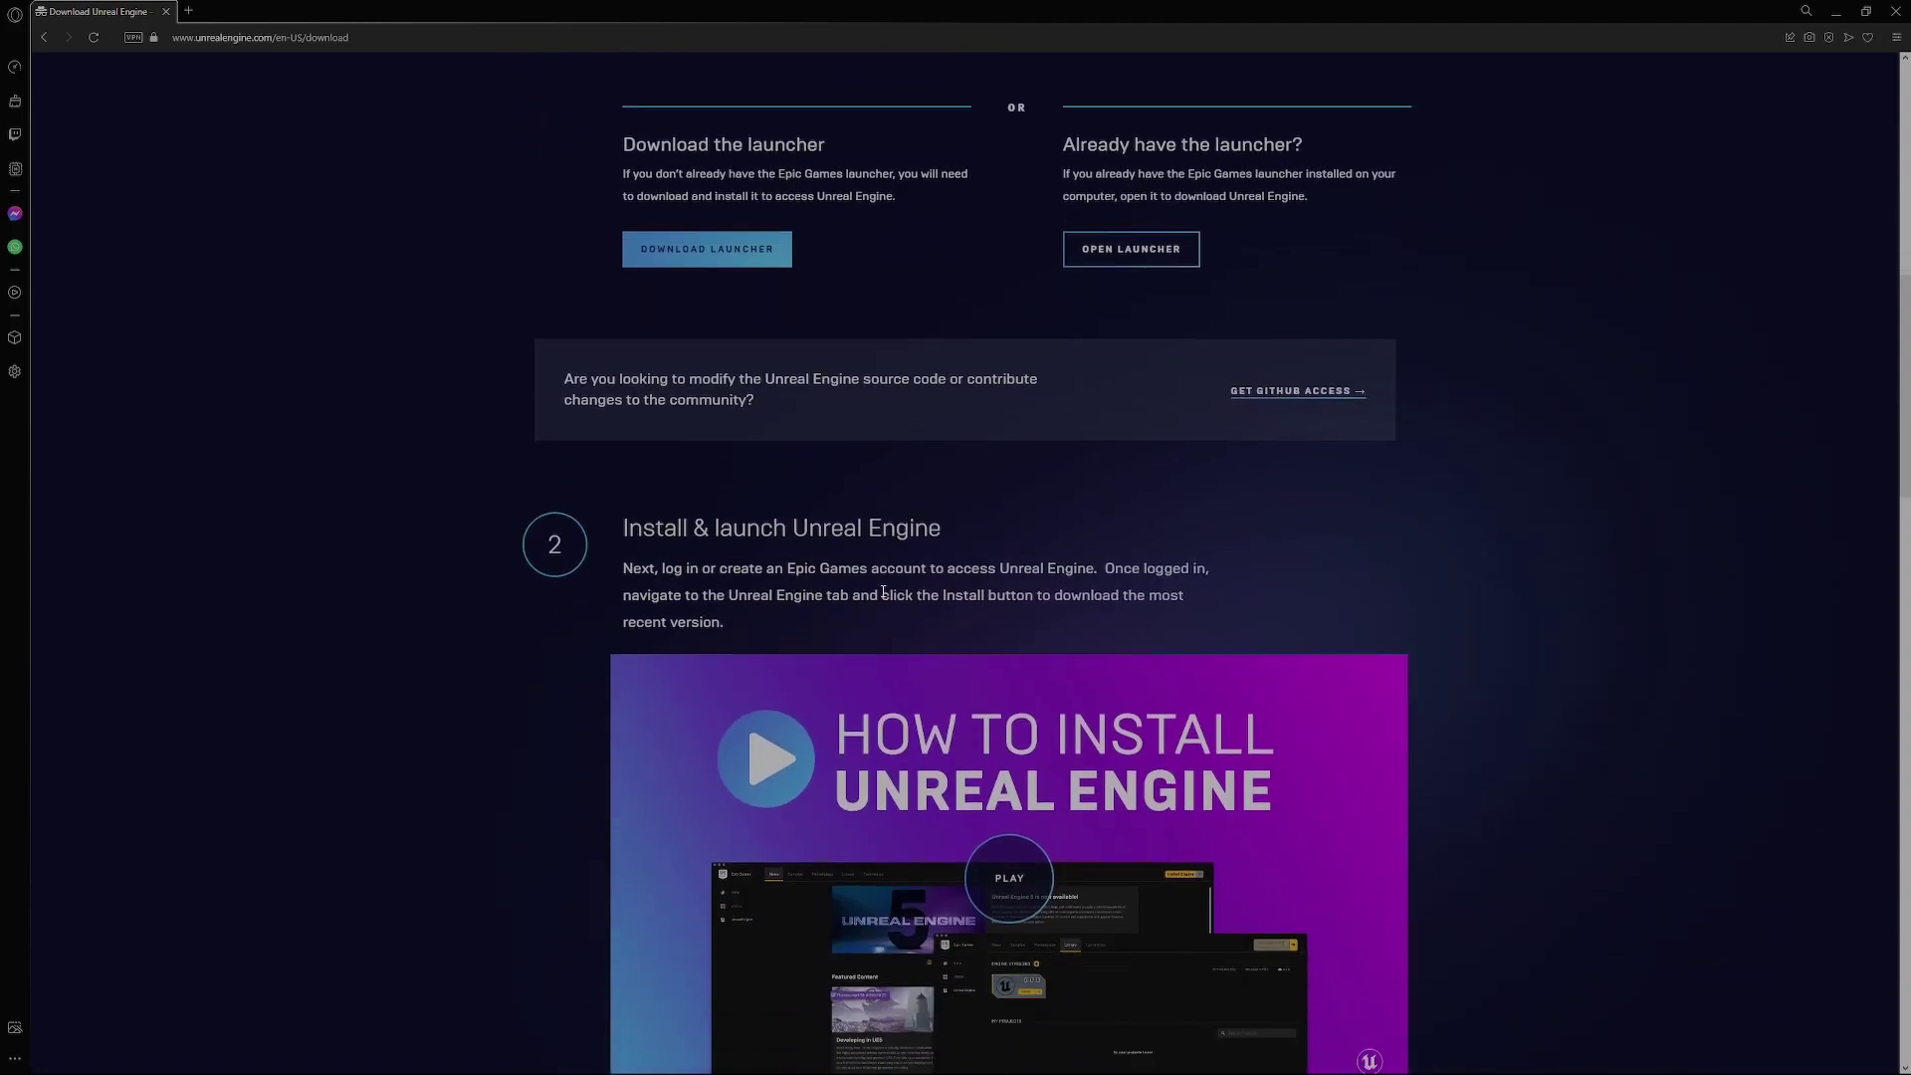
scroll(785, 591, "down", 1)
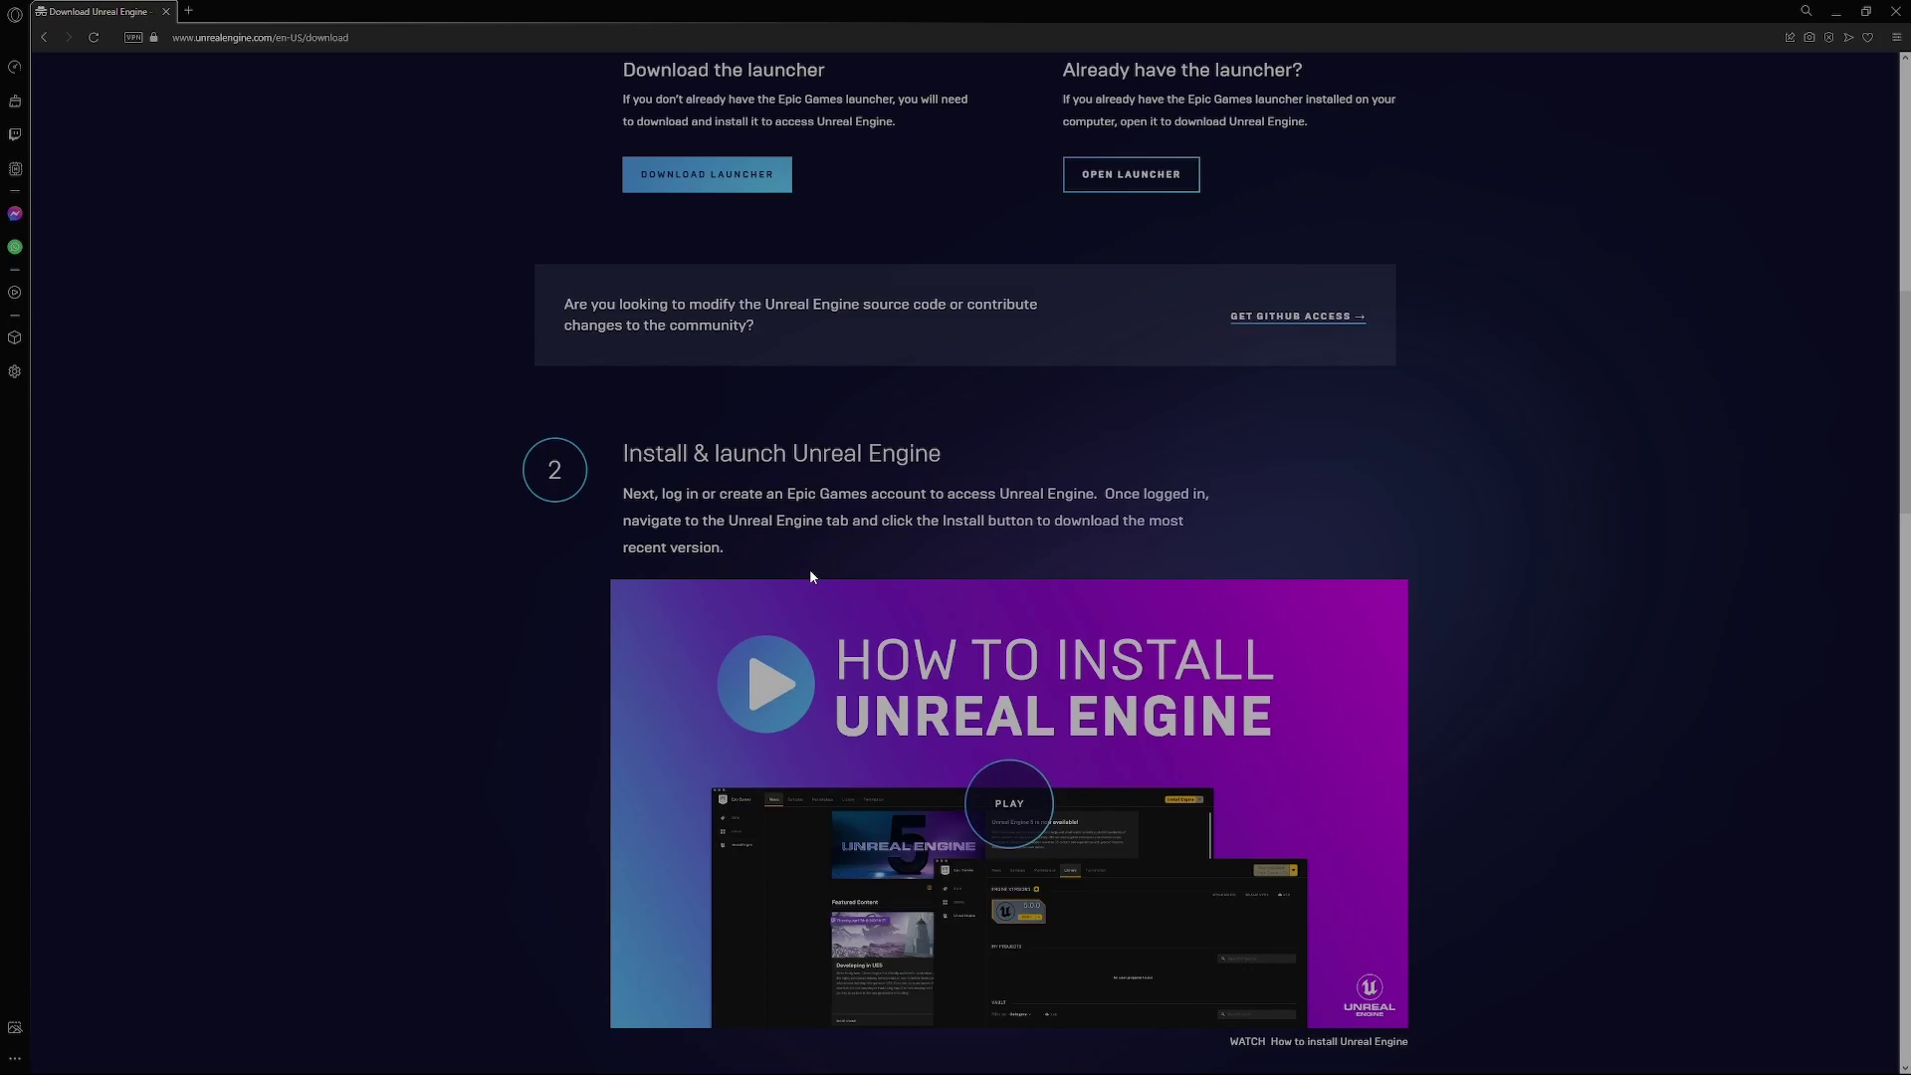
scroll(809, 575, "down", 2)
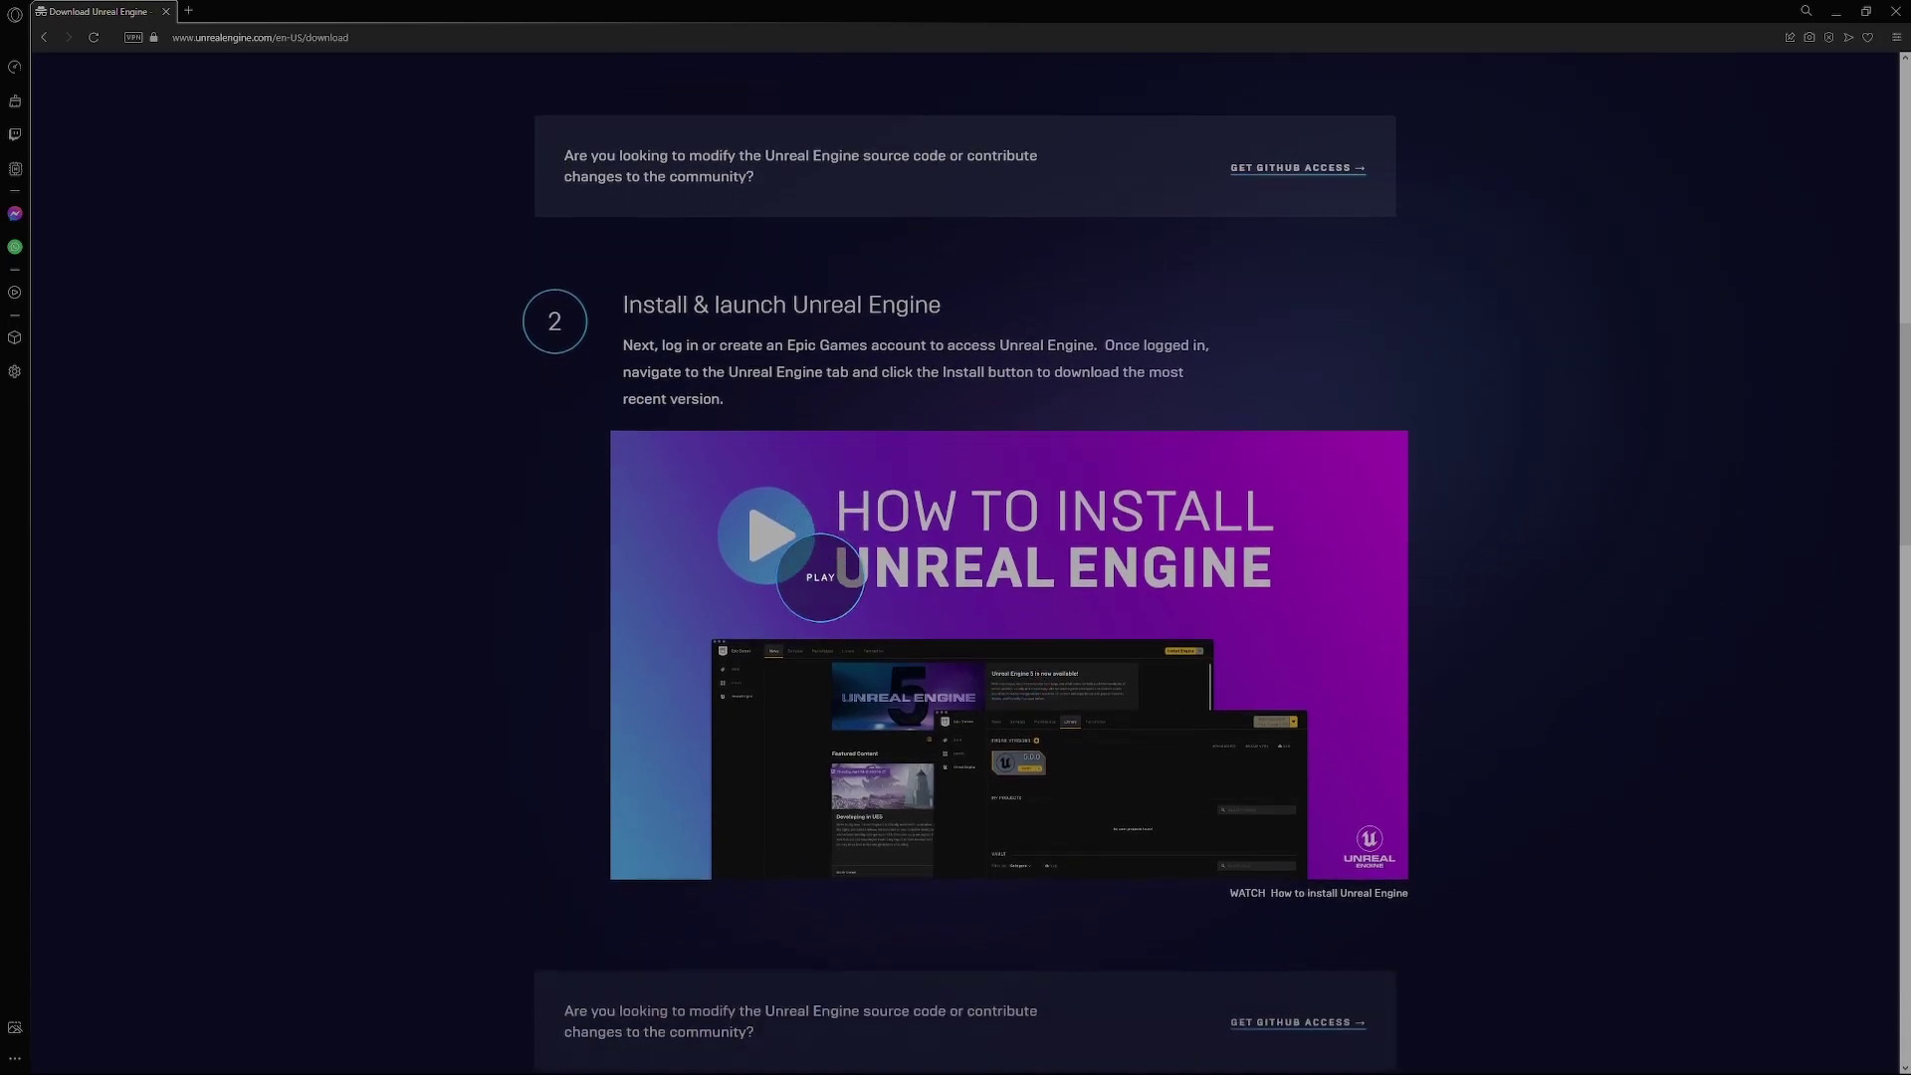
scroll(1419, 458, "down", 1)
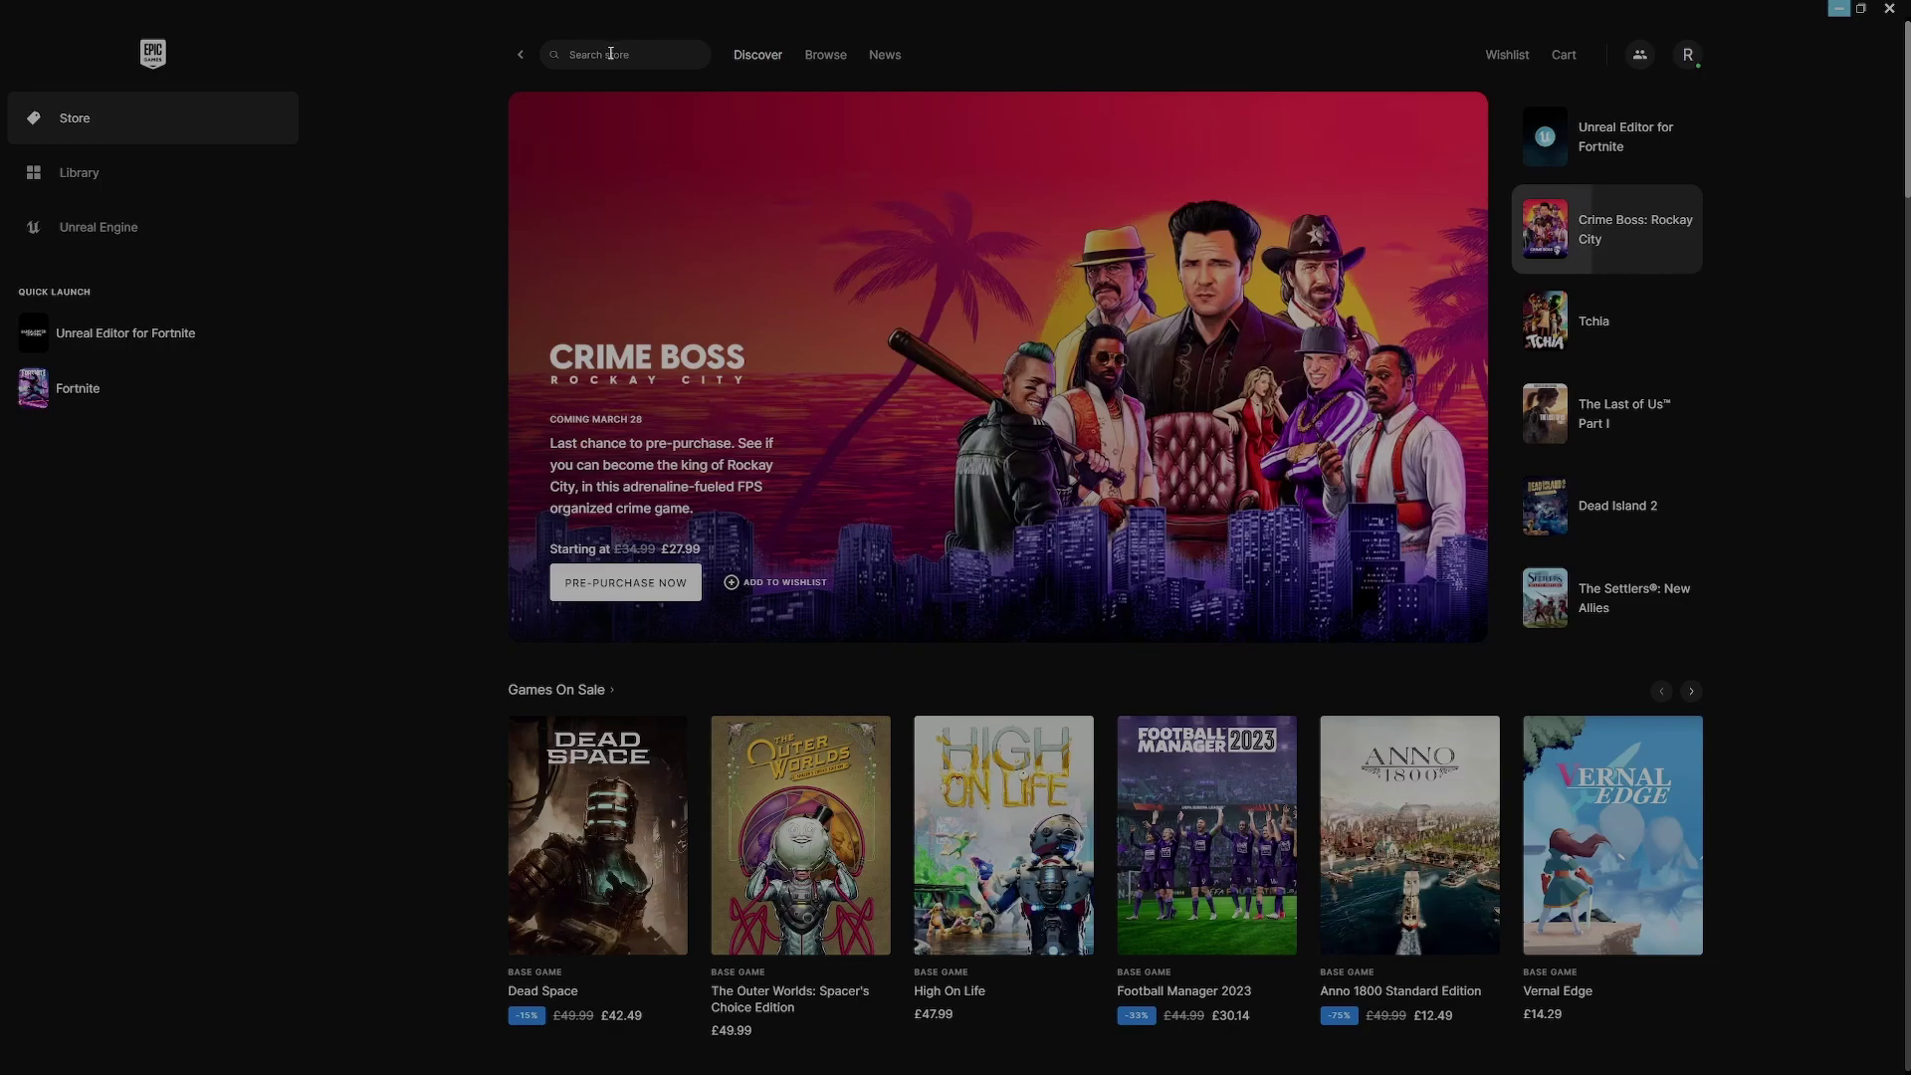
Find Unreal Editor for Fortnite in the Epic Games Launcher and launch it from Quick Launch
left_click(611, 54)
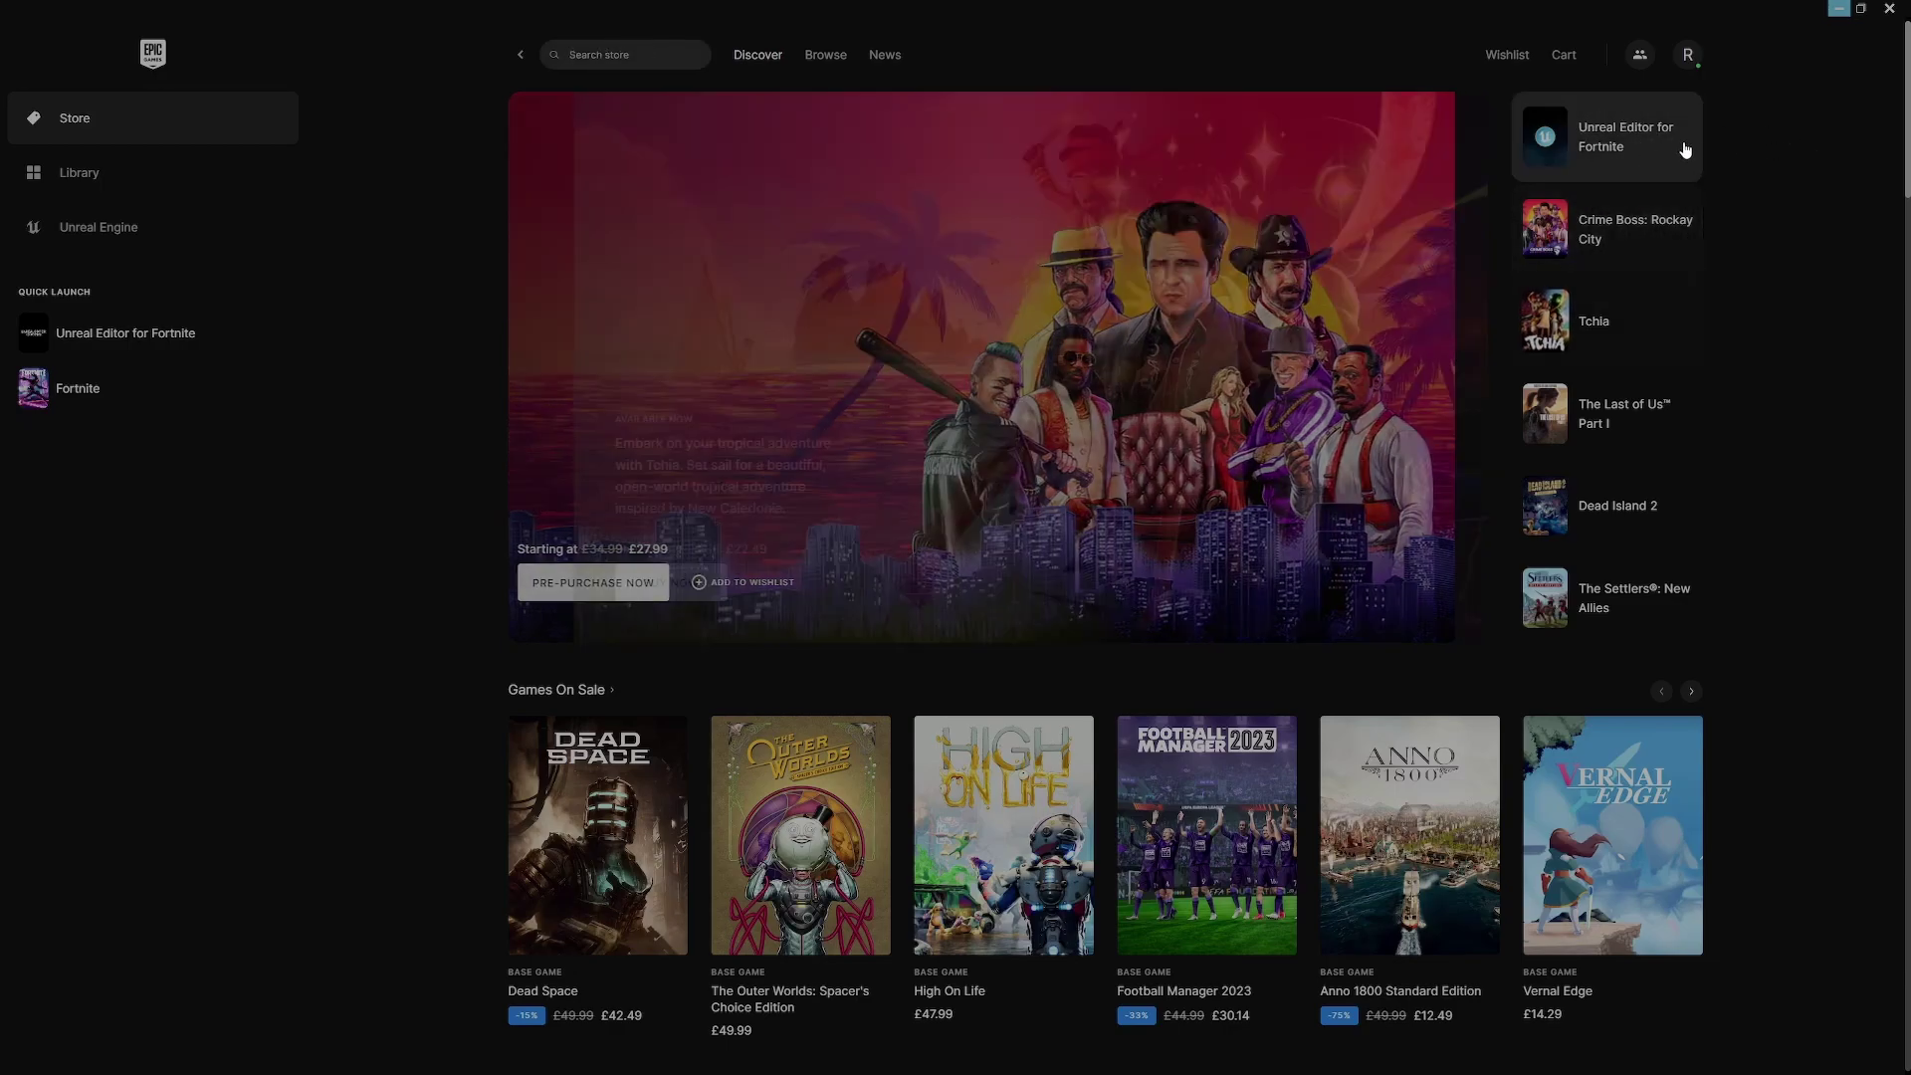
left_click(1642, 147)
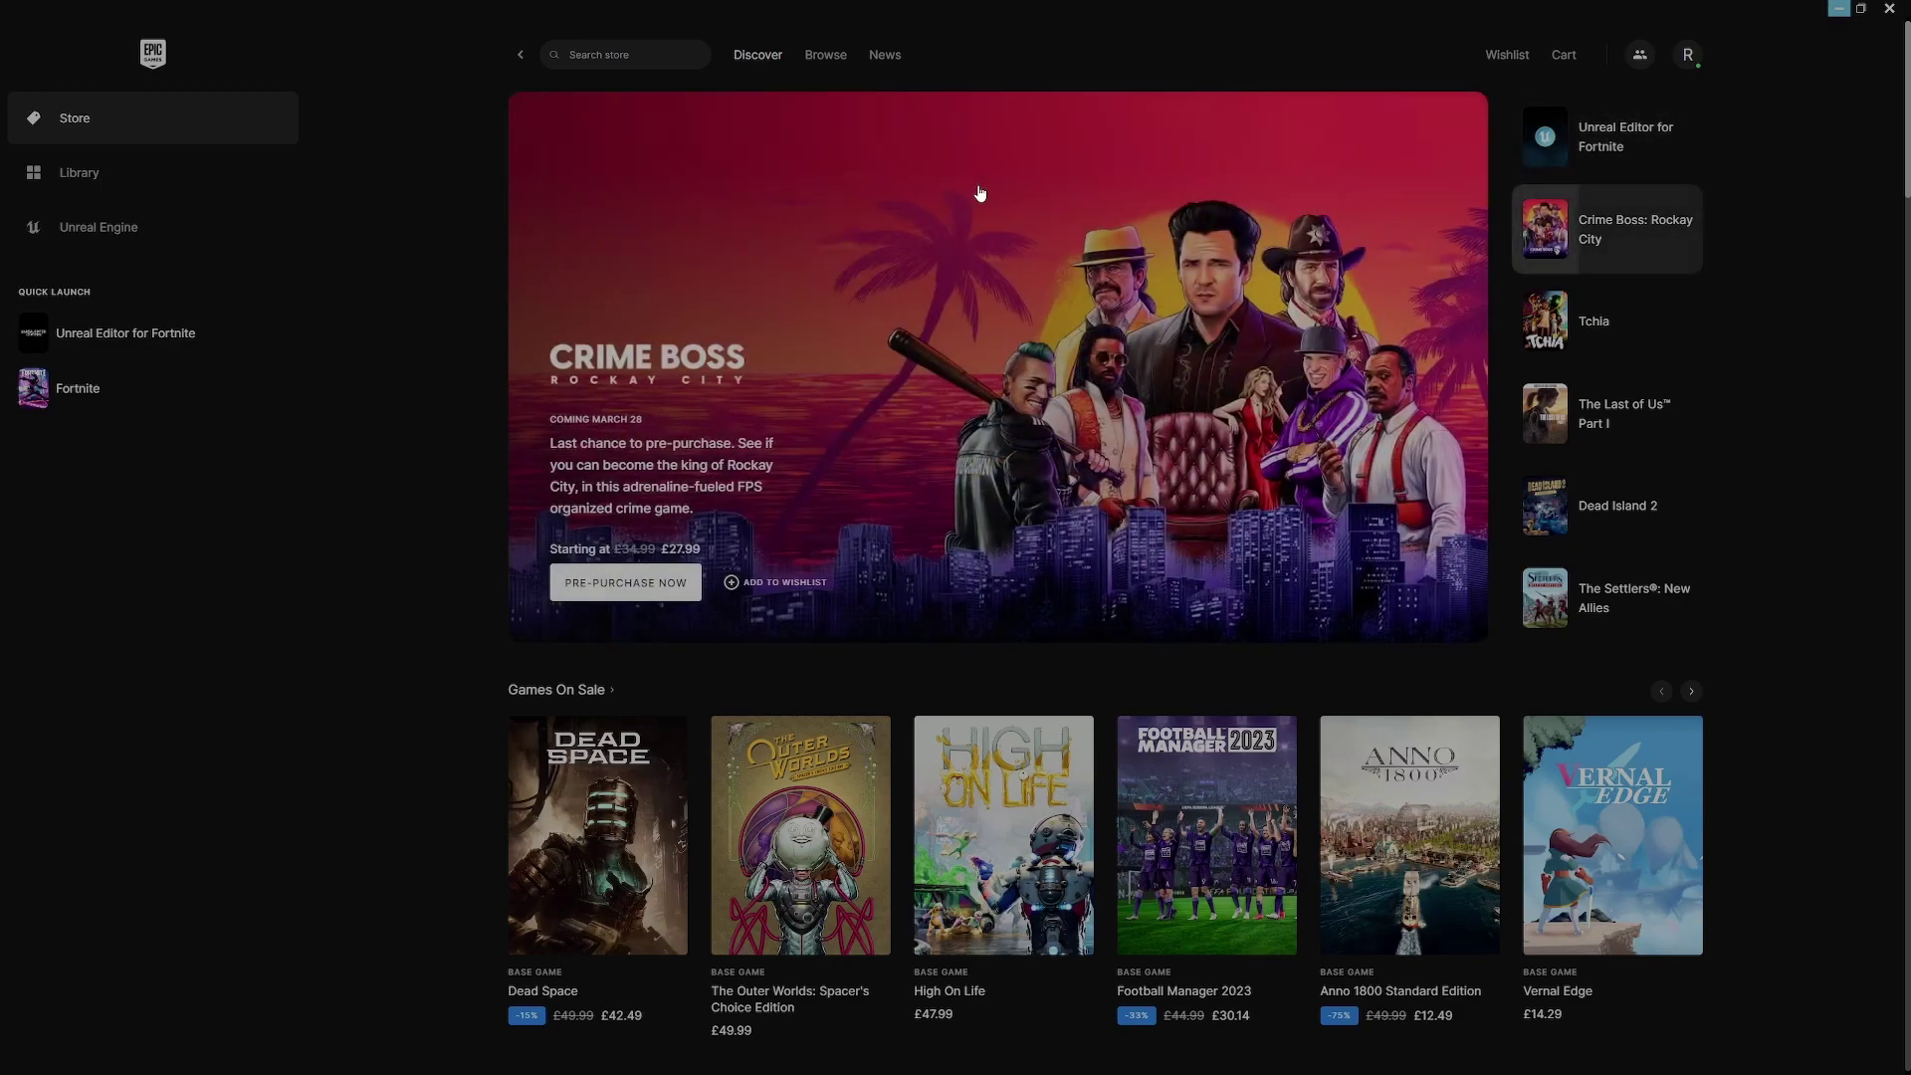
left_click(184, 328)
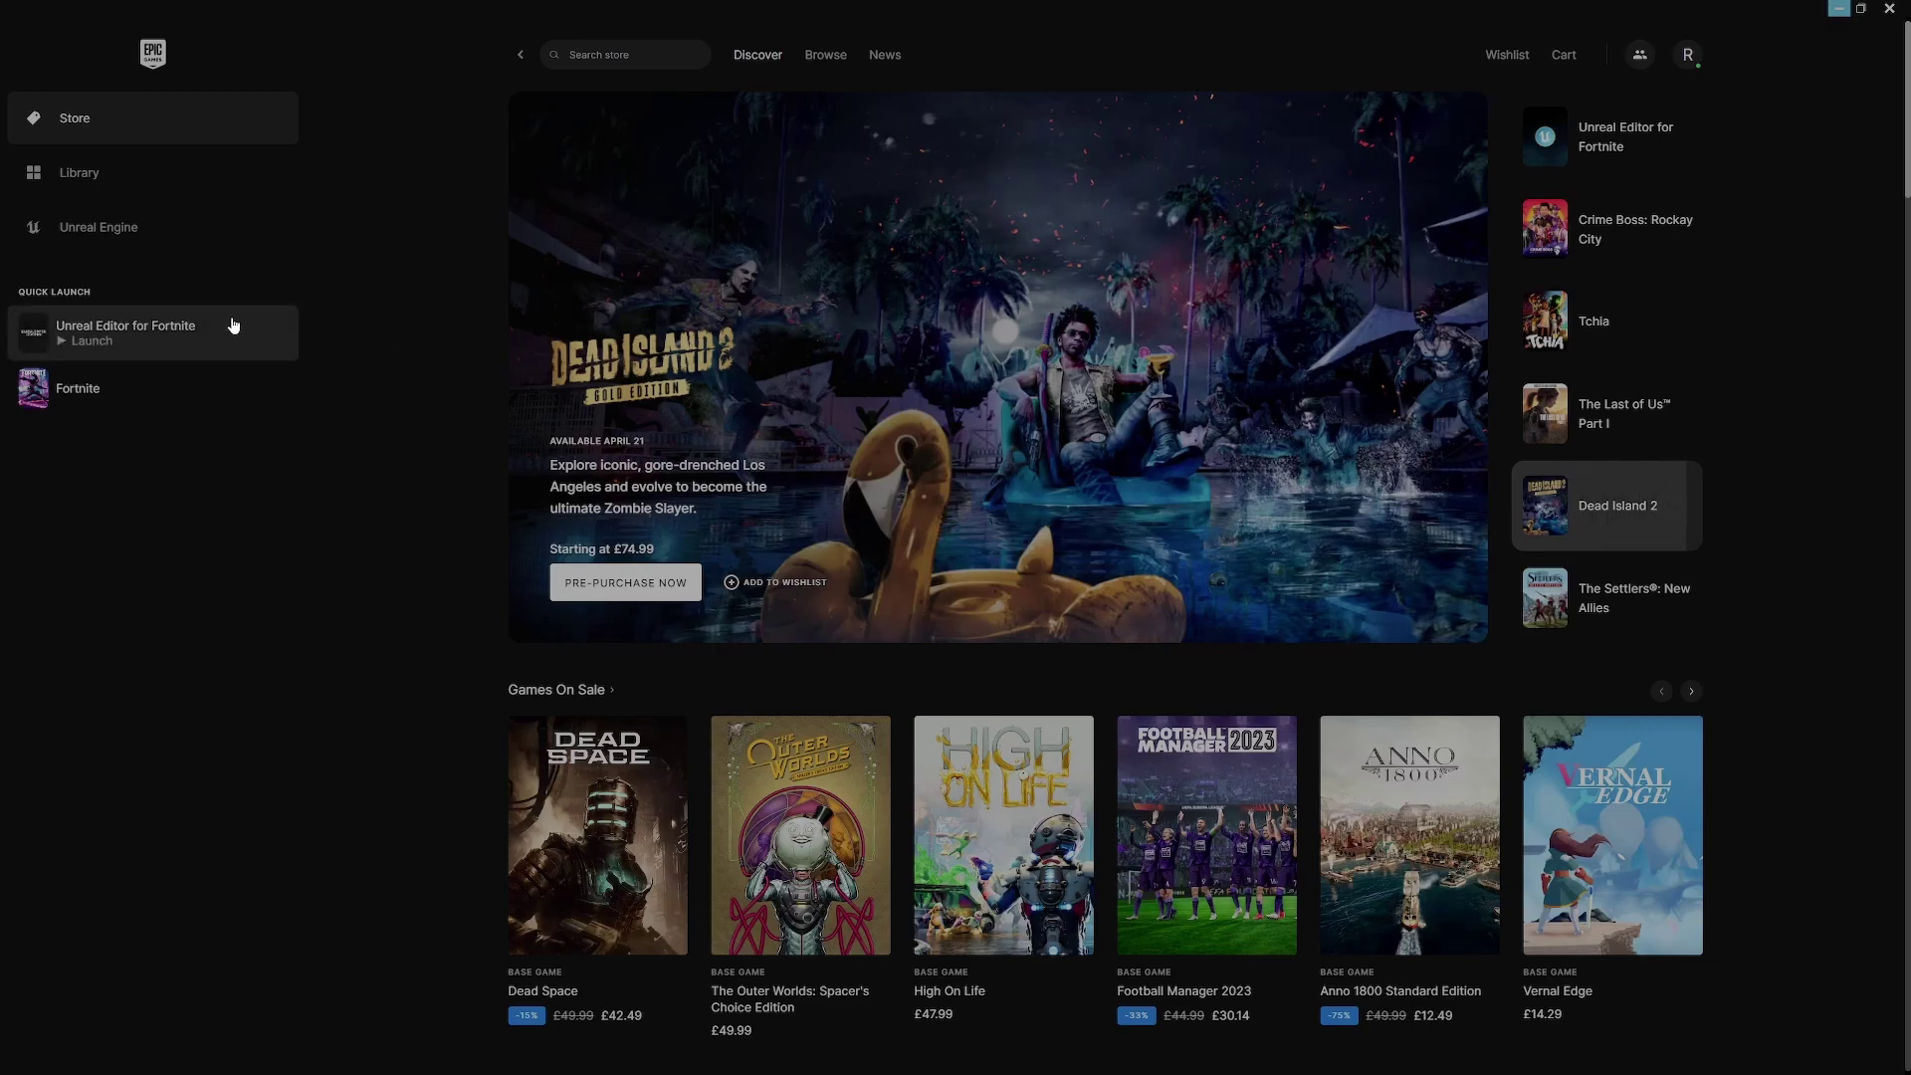
left_click(164, 332)
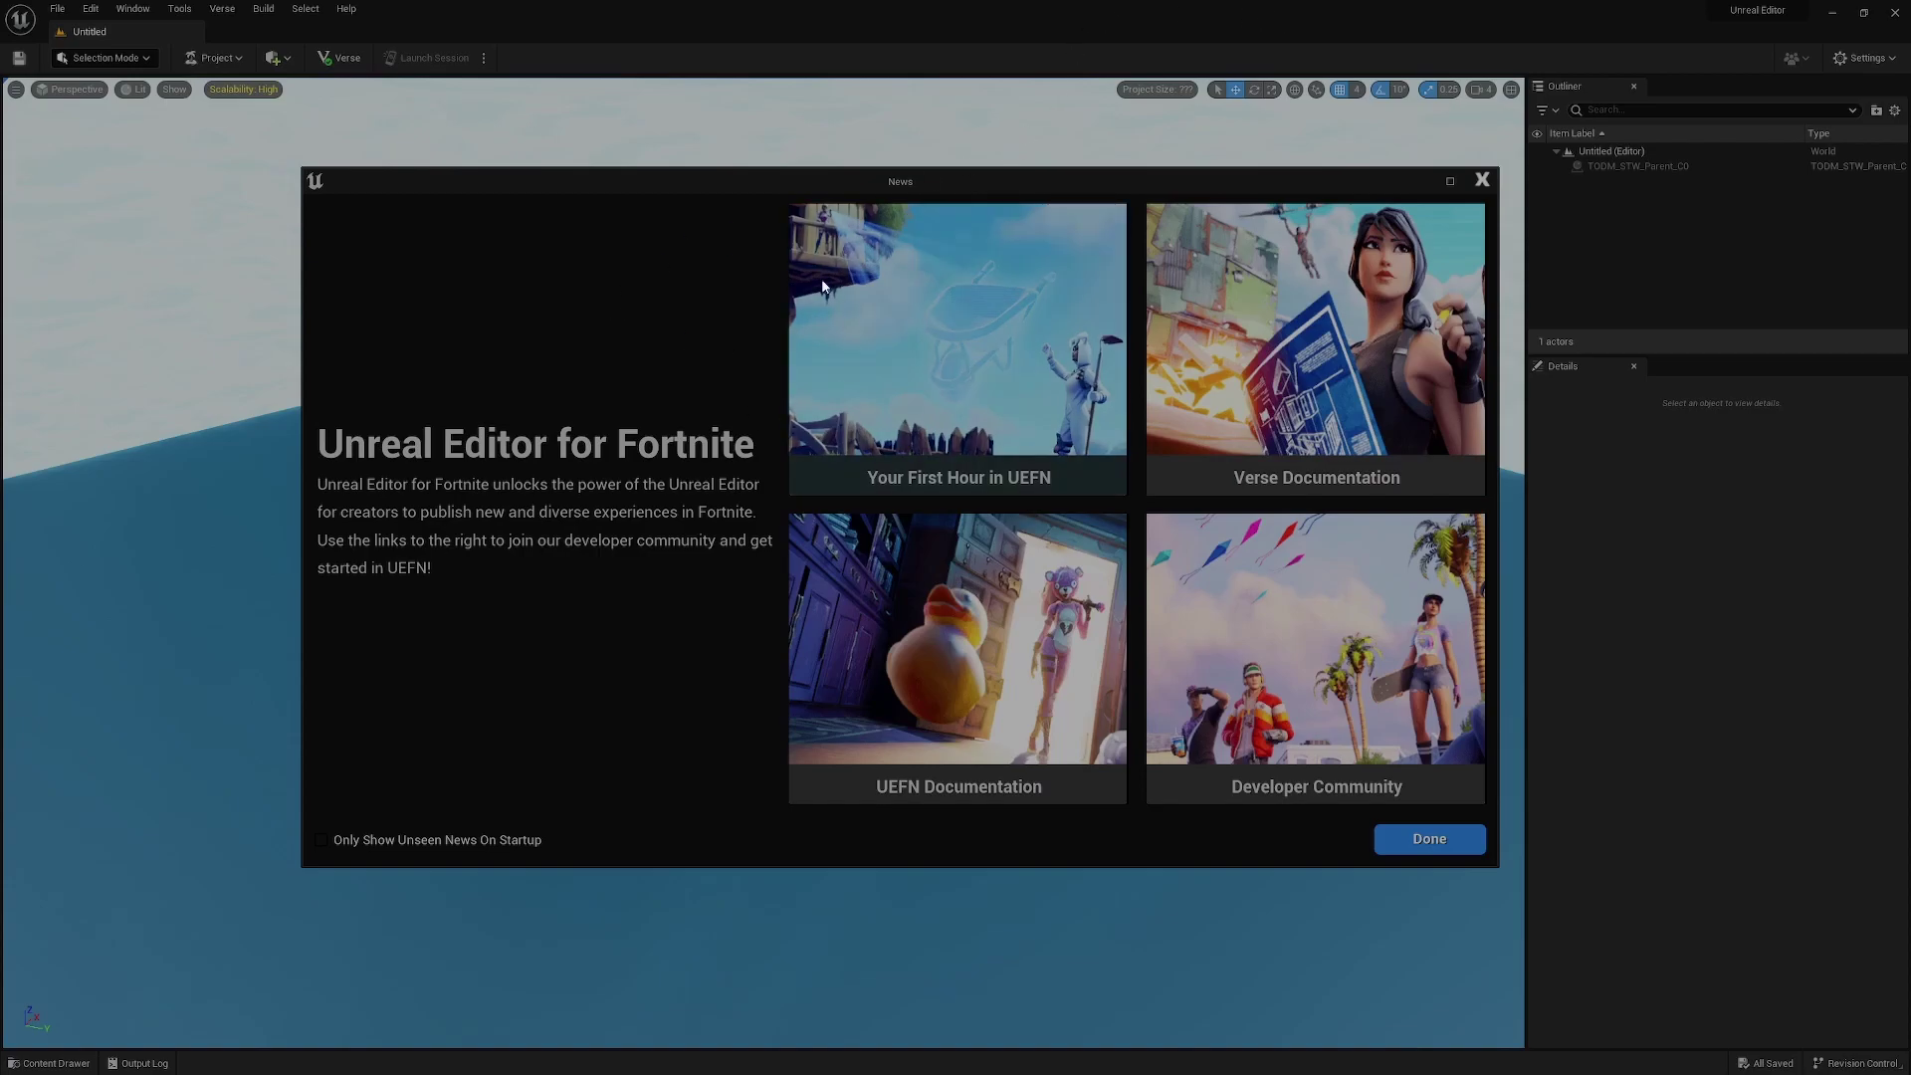
Turn off 'Only Show Unseen News On Startup' and close the News window with Done
left_click(321, 840)
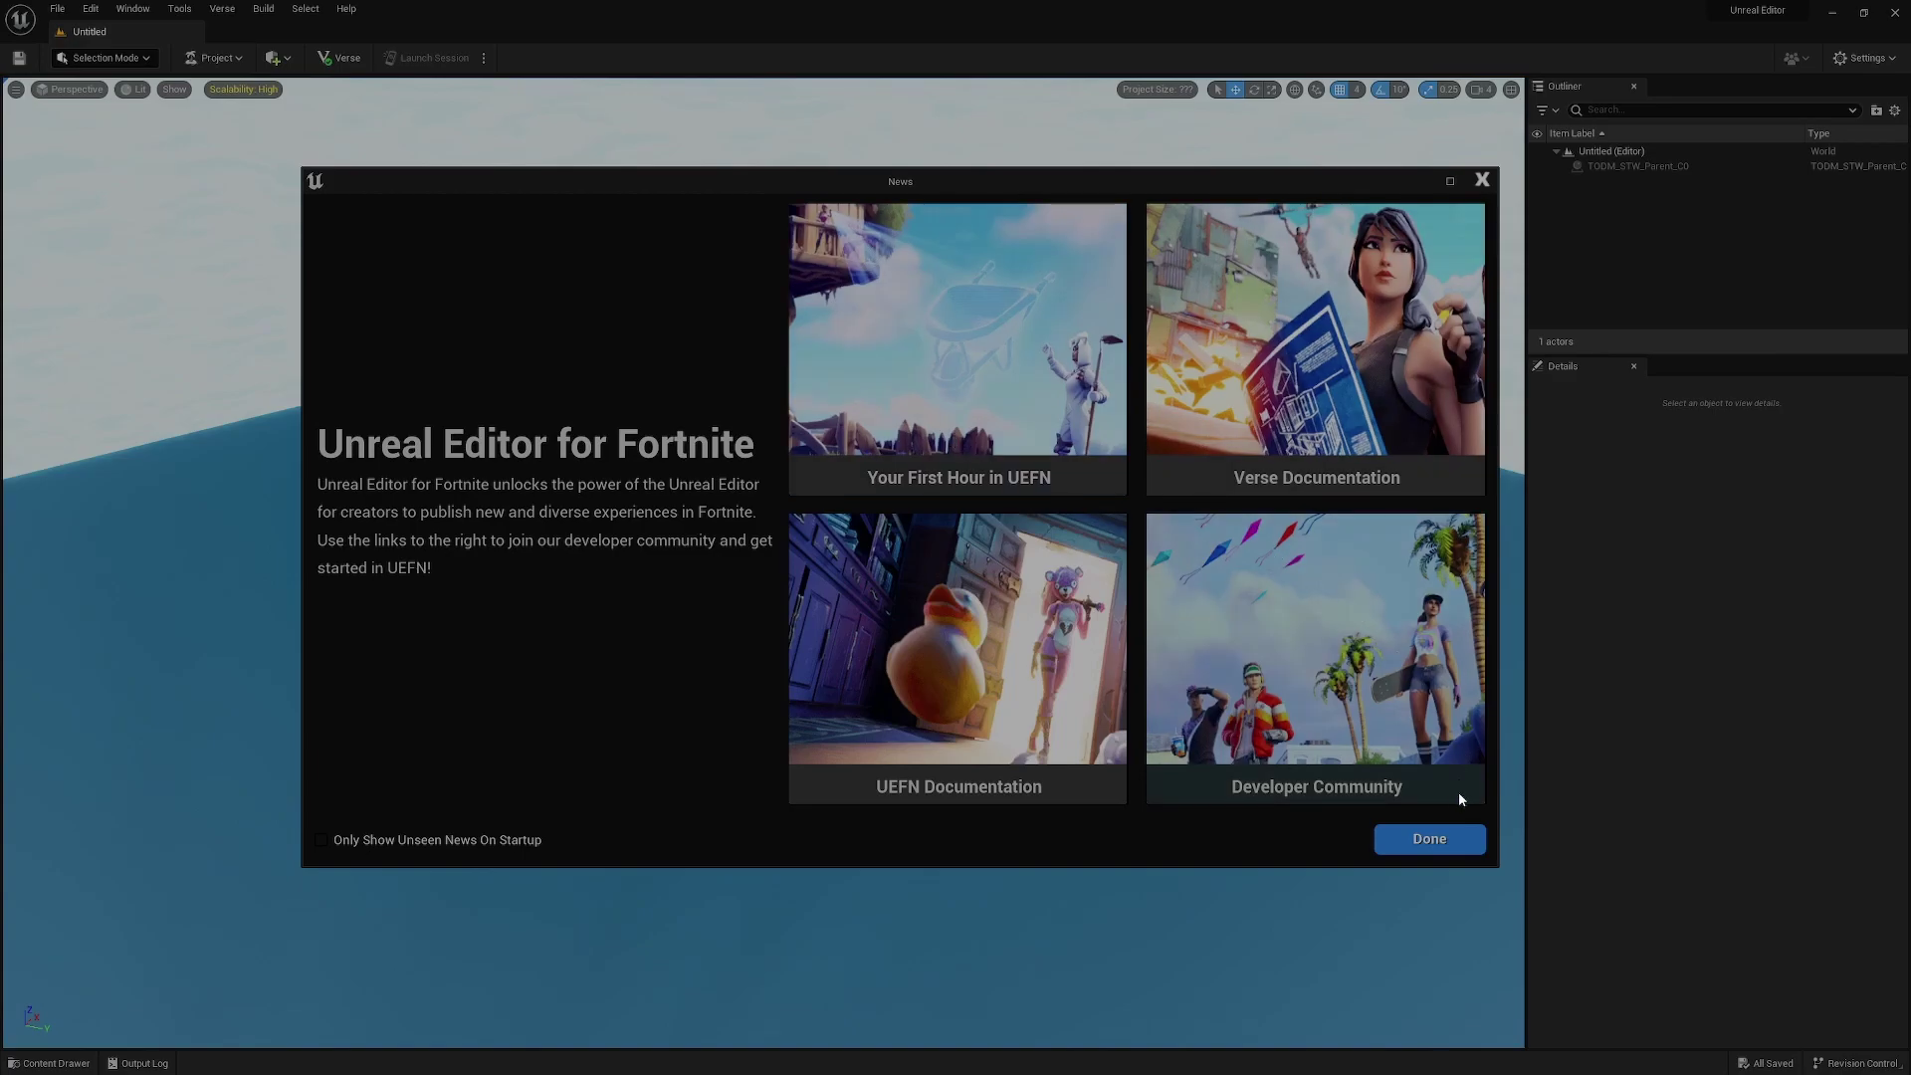
left_click(1433, 839)
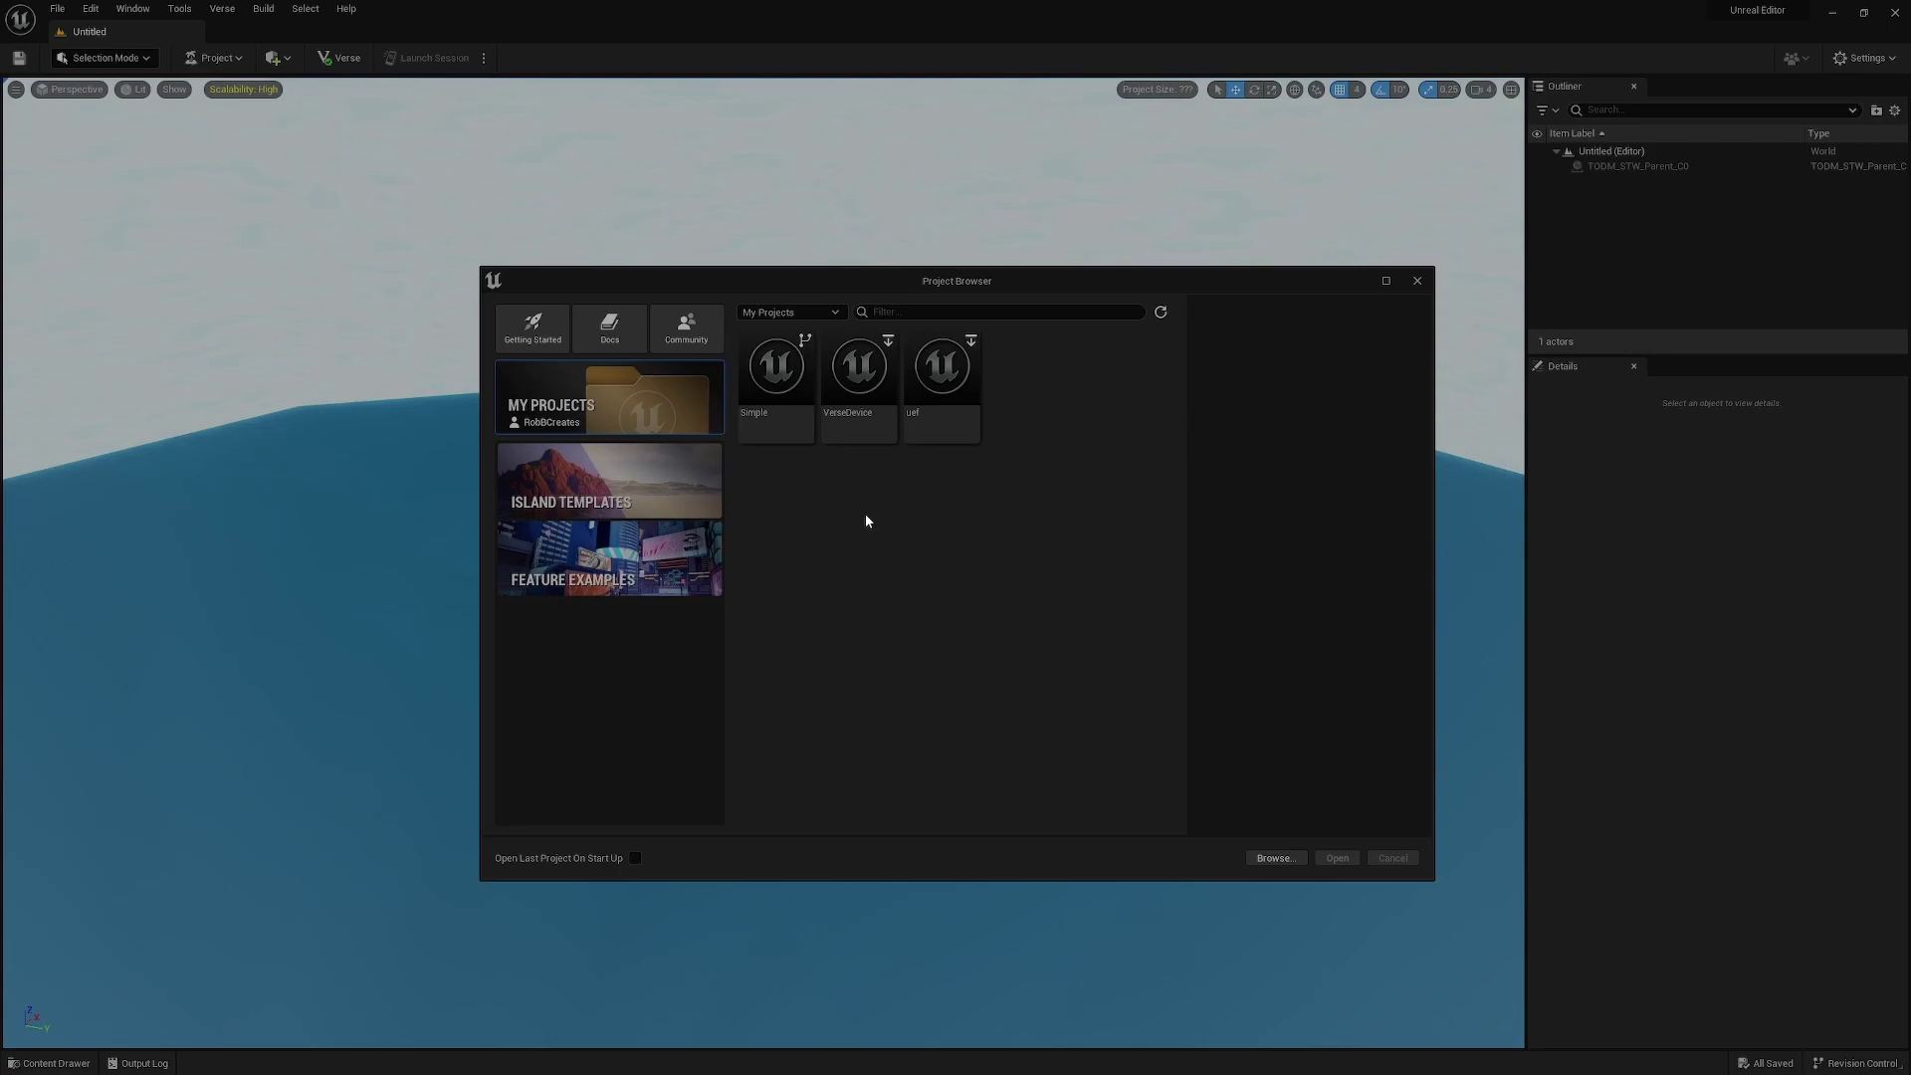
Browse Island Templates and Feature Examples, then scroll the Island Templates grid to Survival Island and Lake Hub
left_click(594, 465)
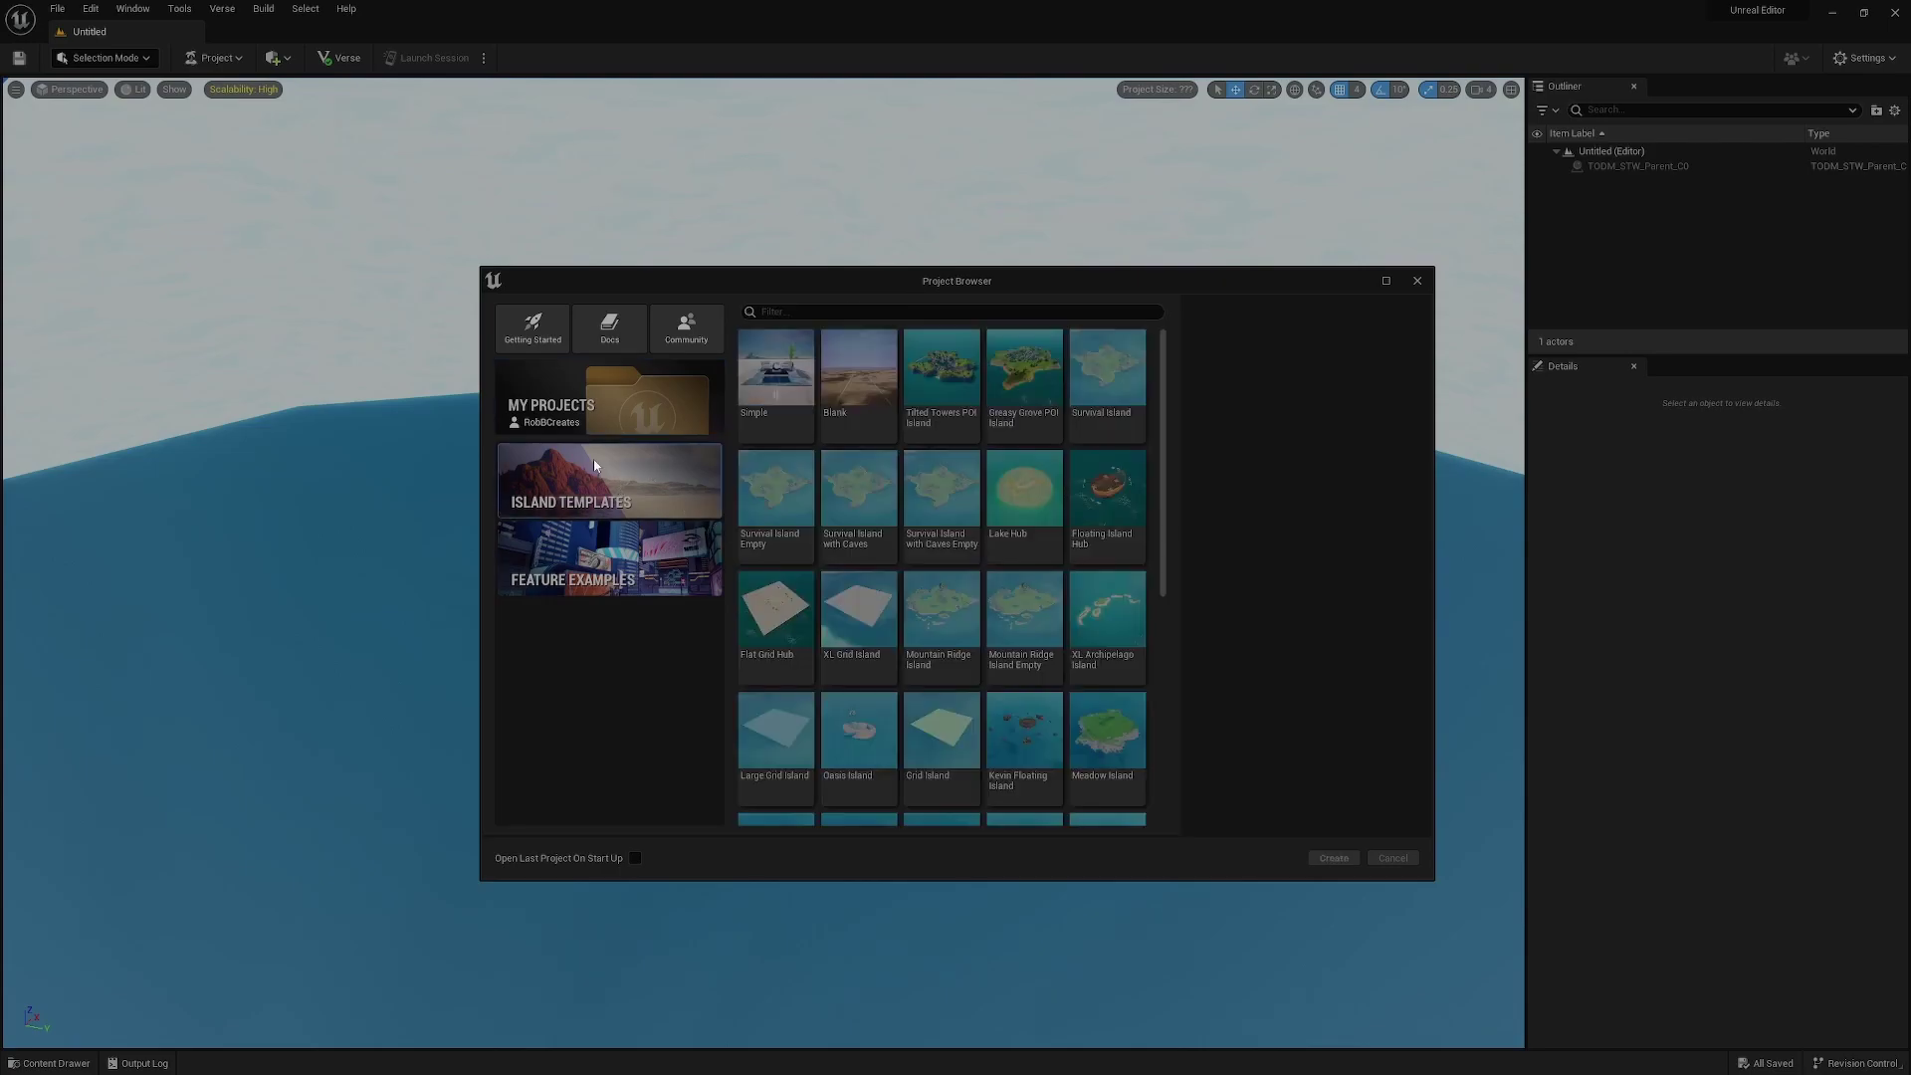
left_click(537, 582)
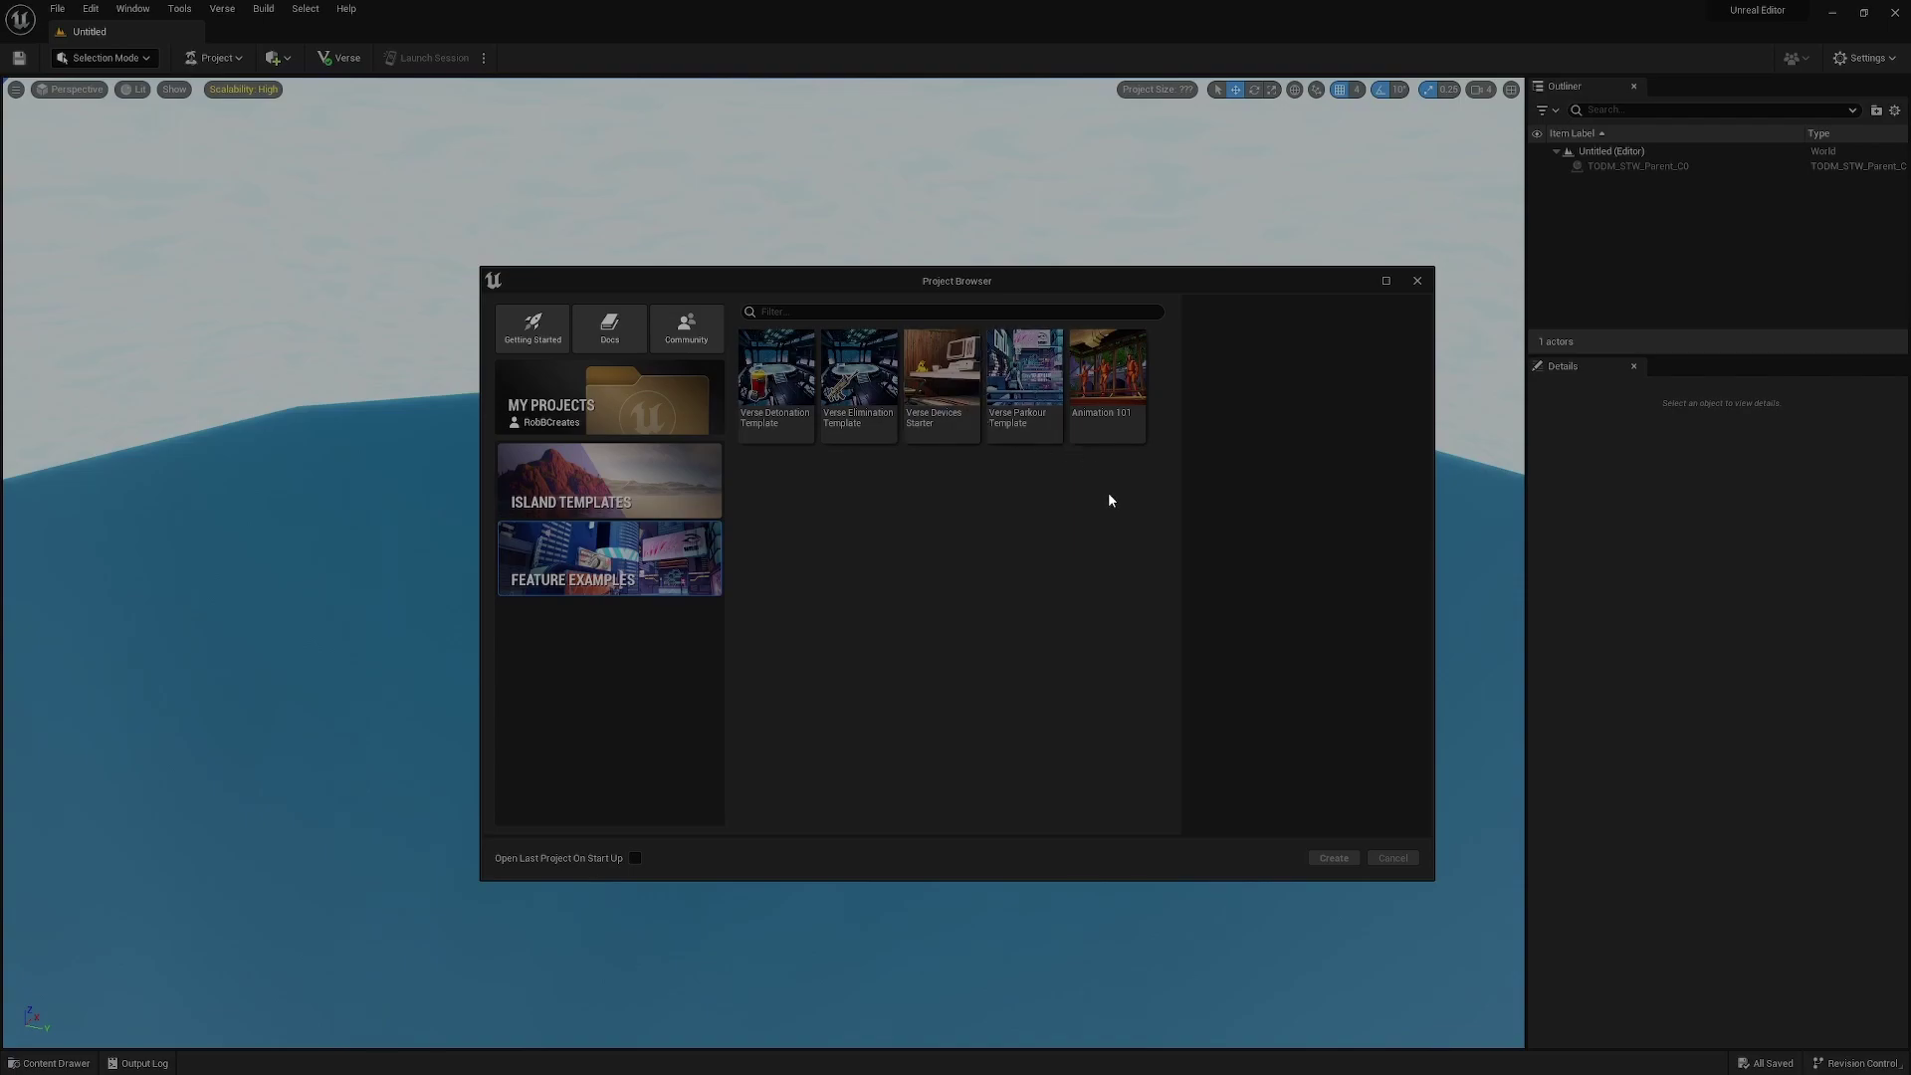
left_click(683, 492)
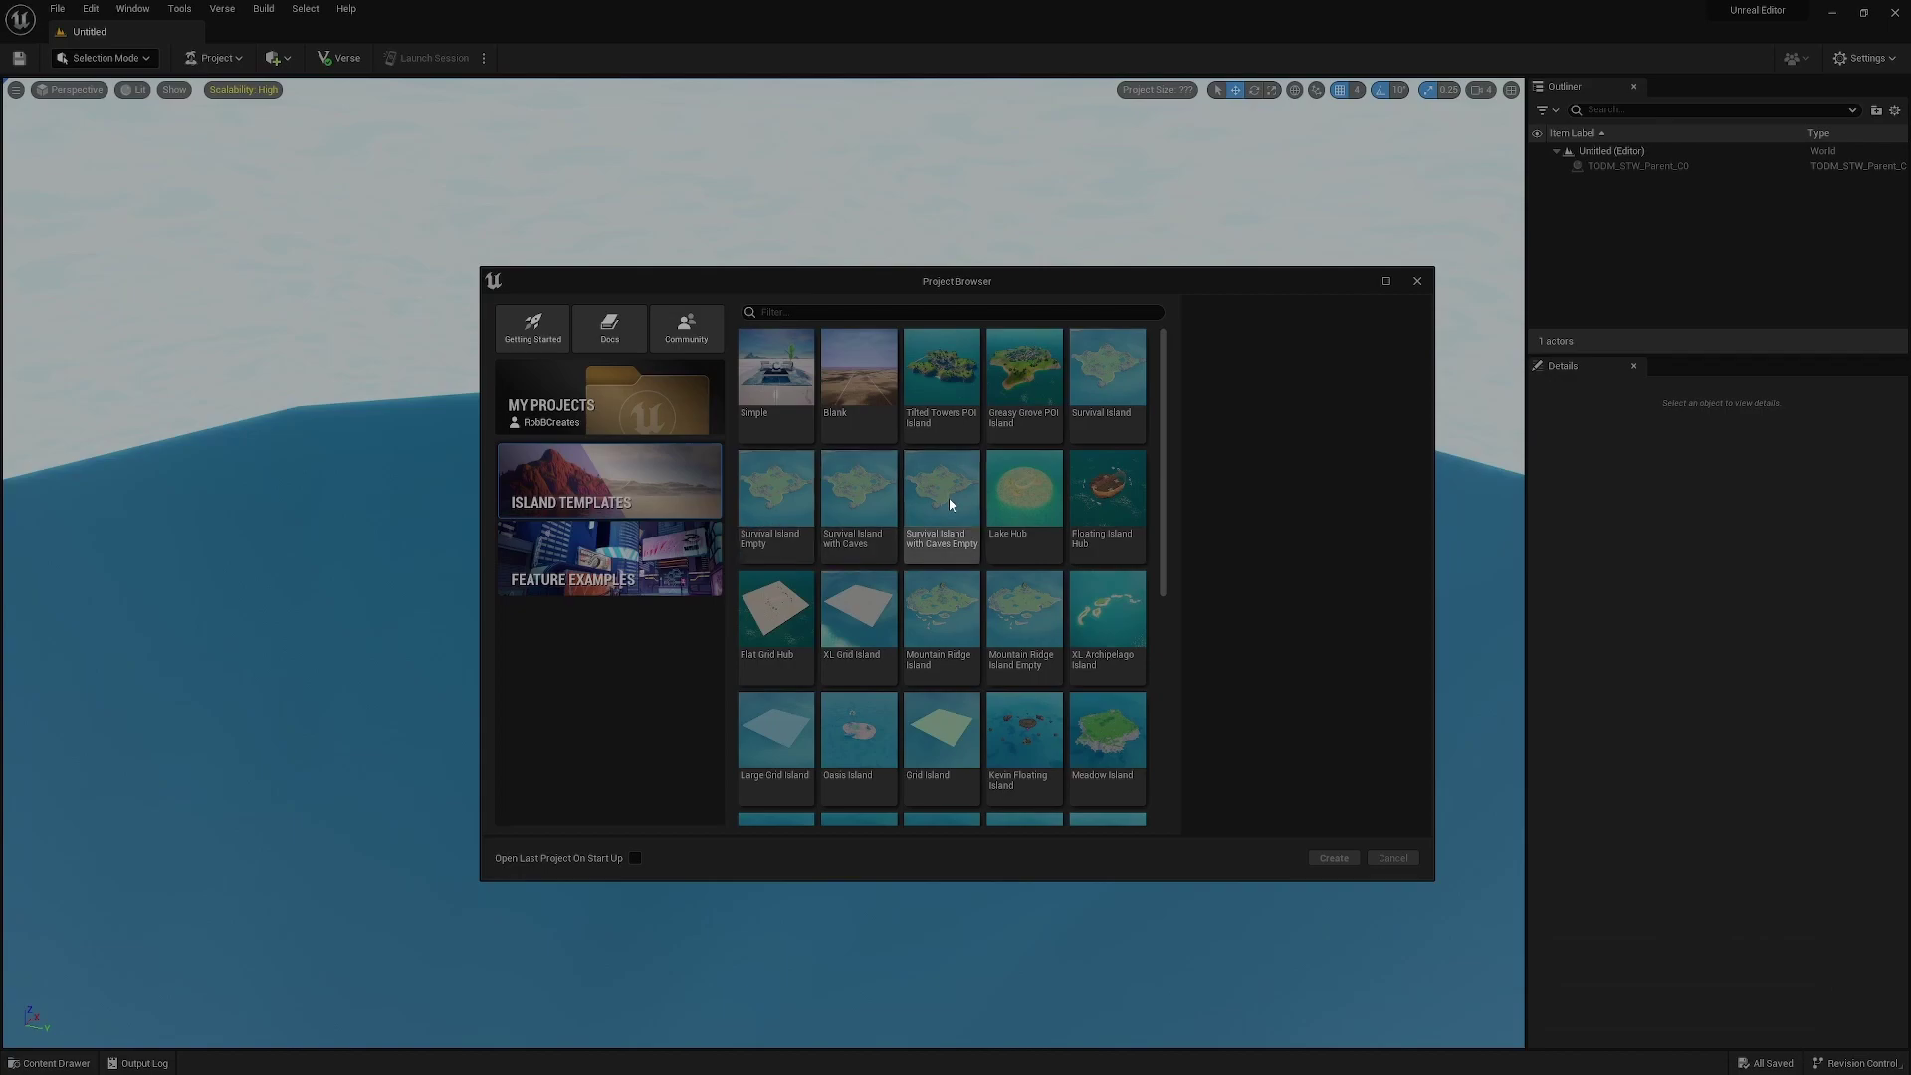
scroll(1155, 442, "down", 3)
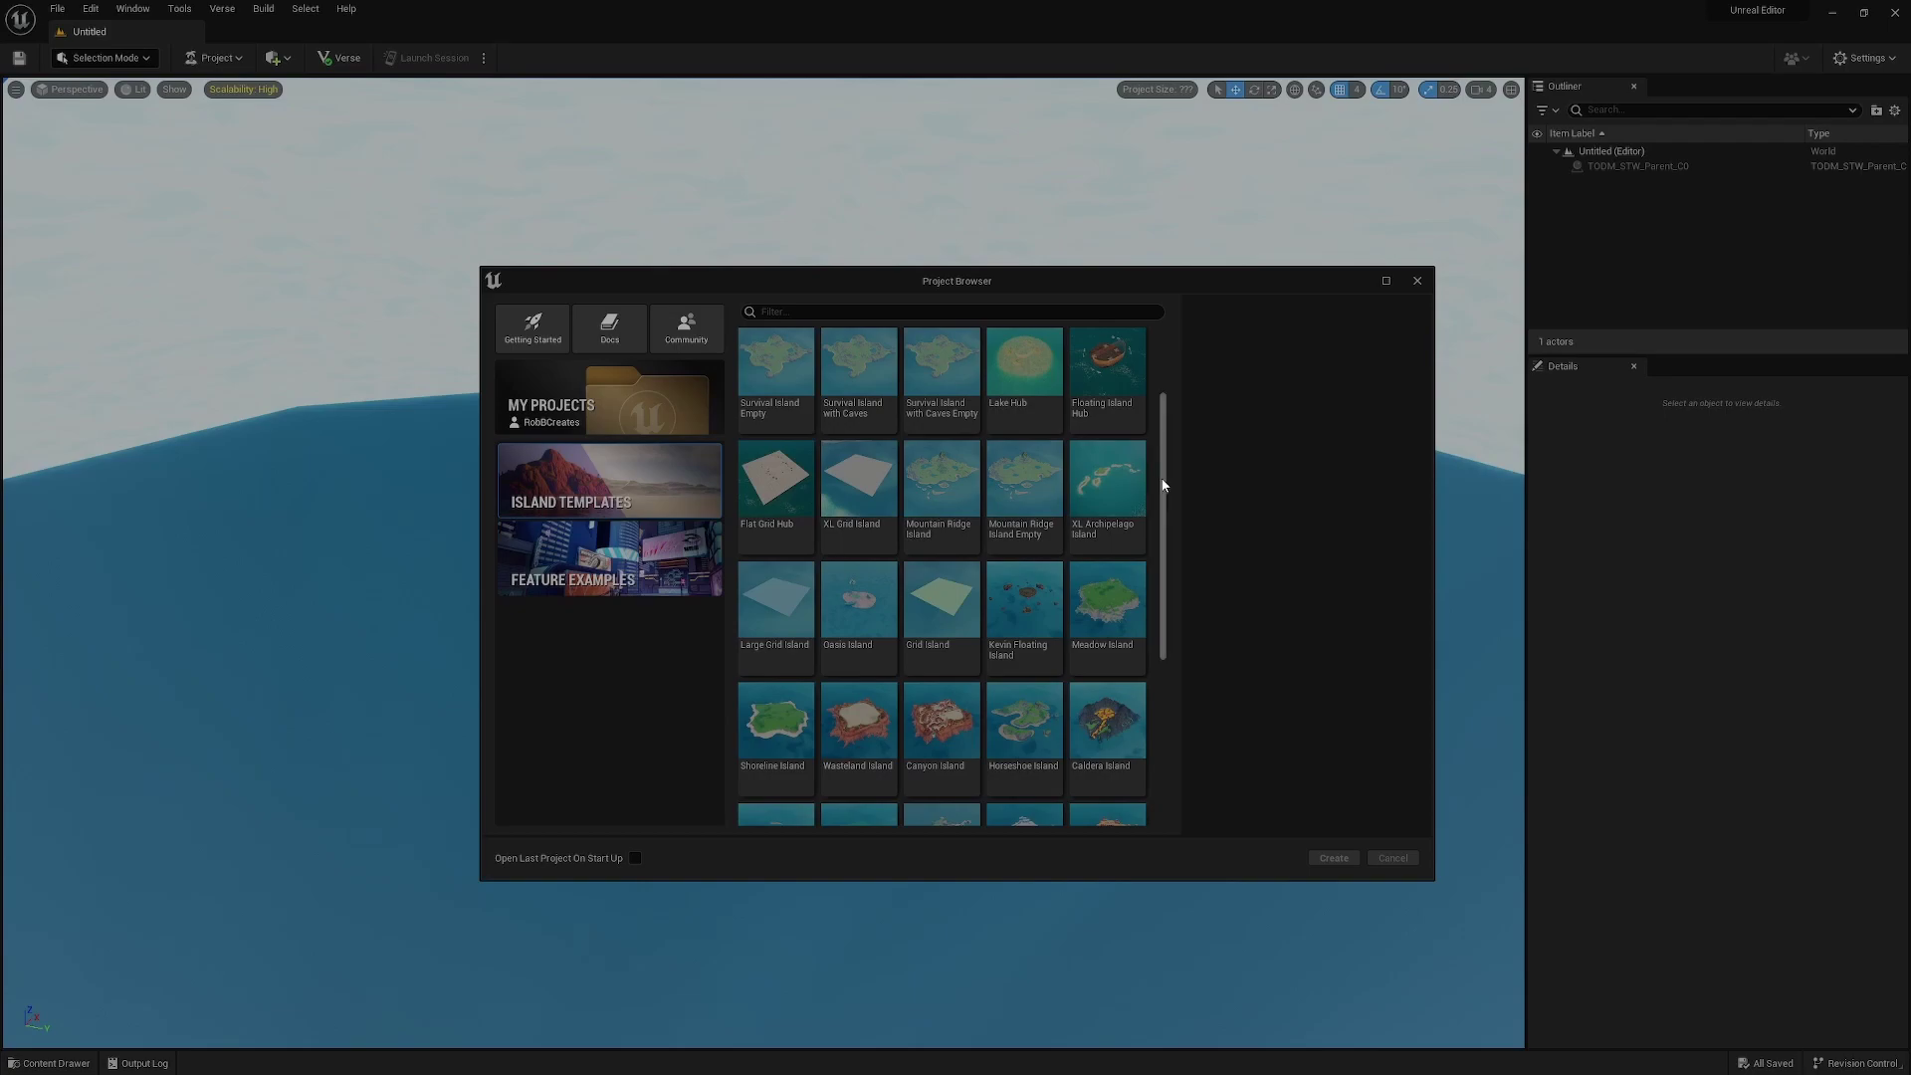
scroll(1157, 490, "down", 3)
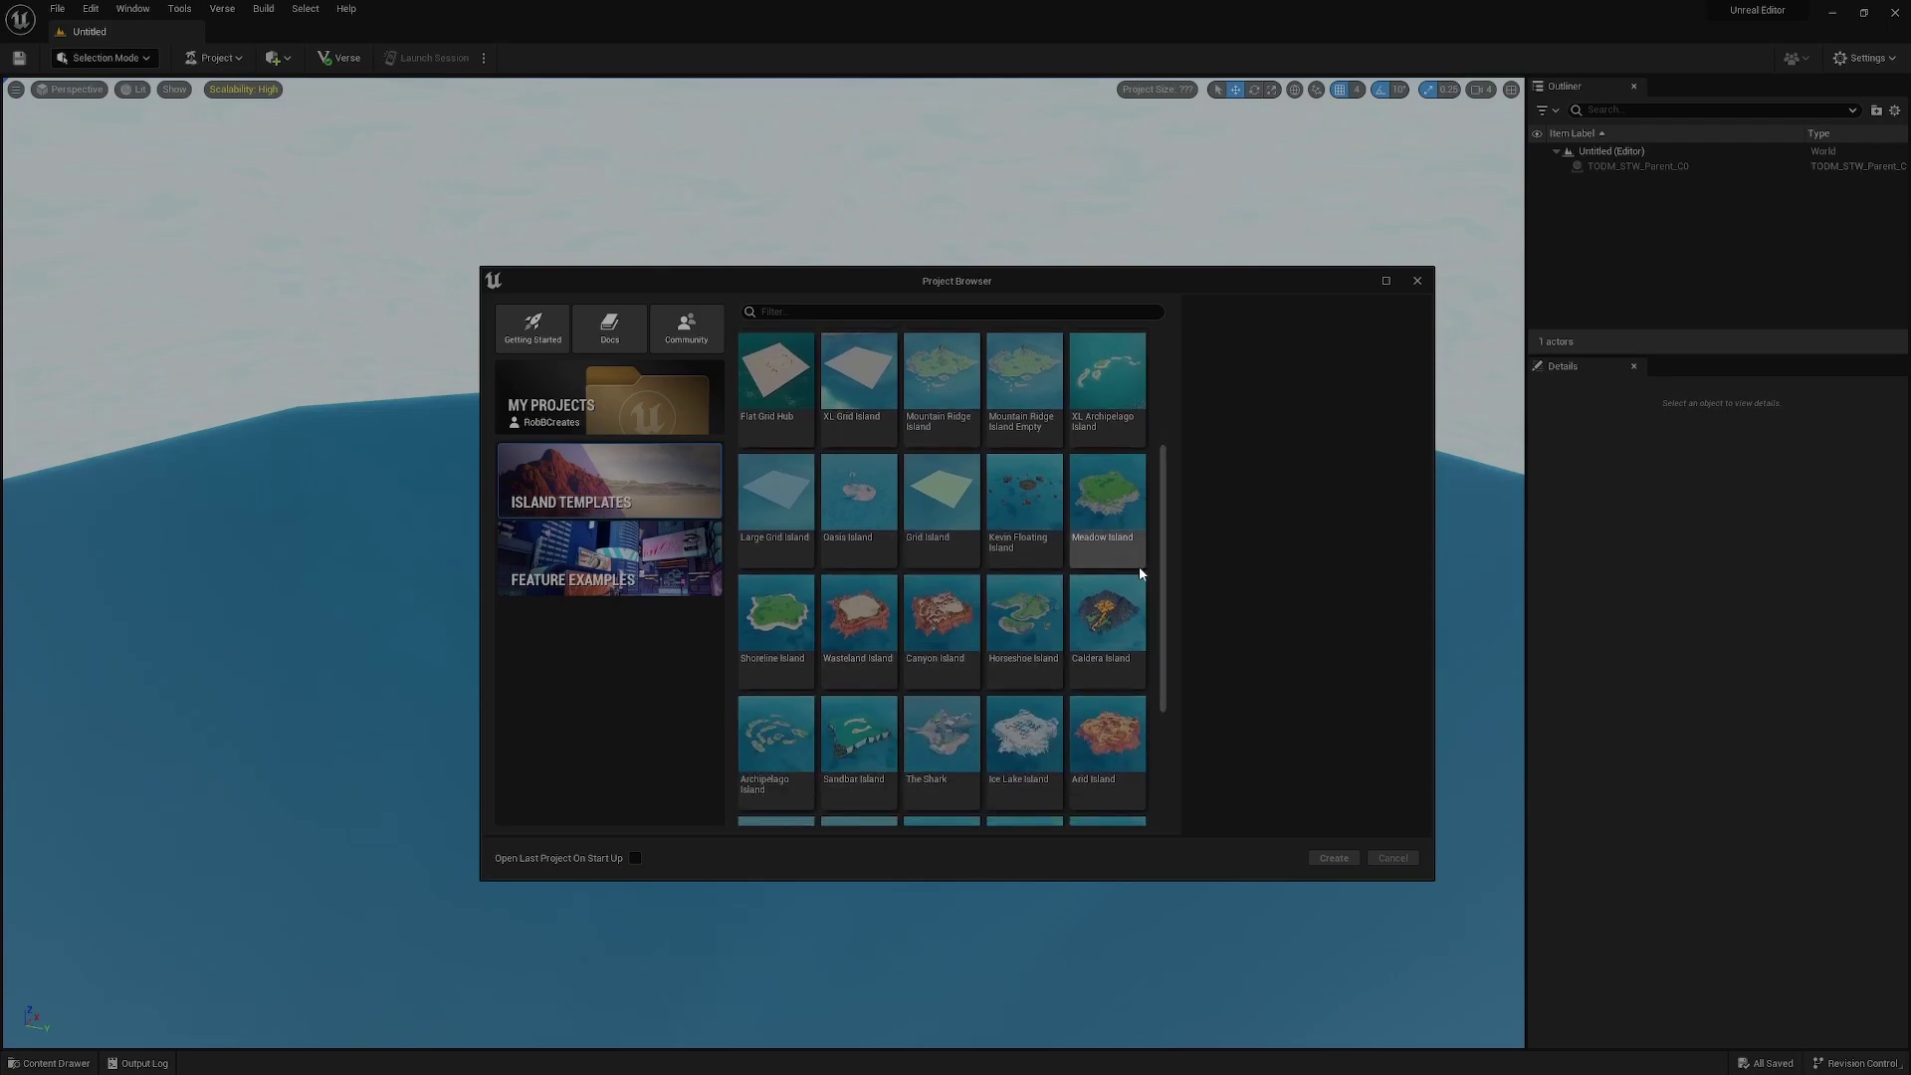
left_click_drag(1160, 547, 1190, 418)
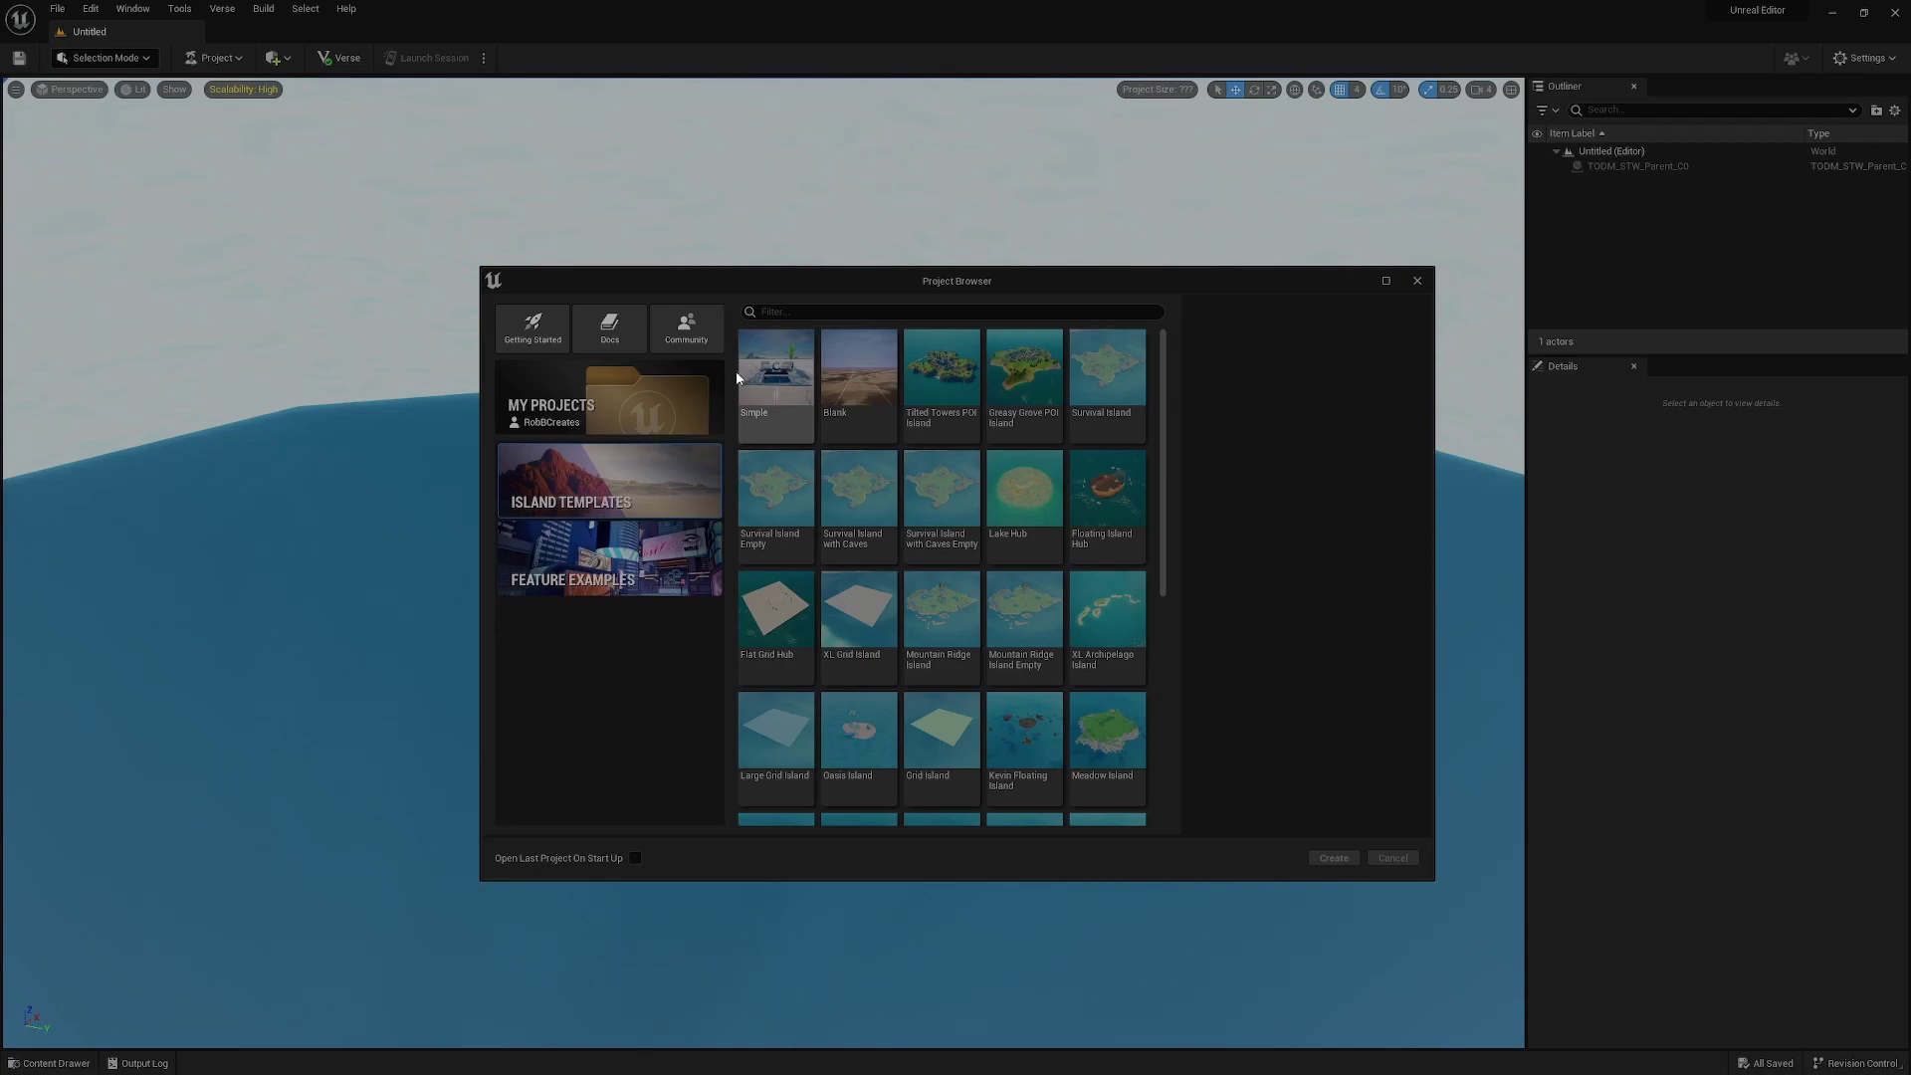
Preview the Simple island template, then return to the My Projects list
left_click(658, 414)
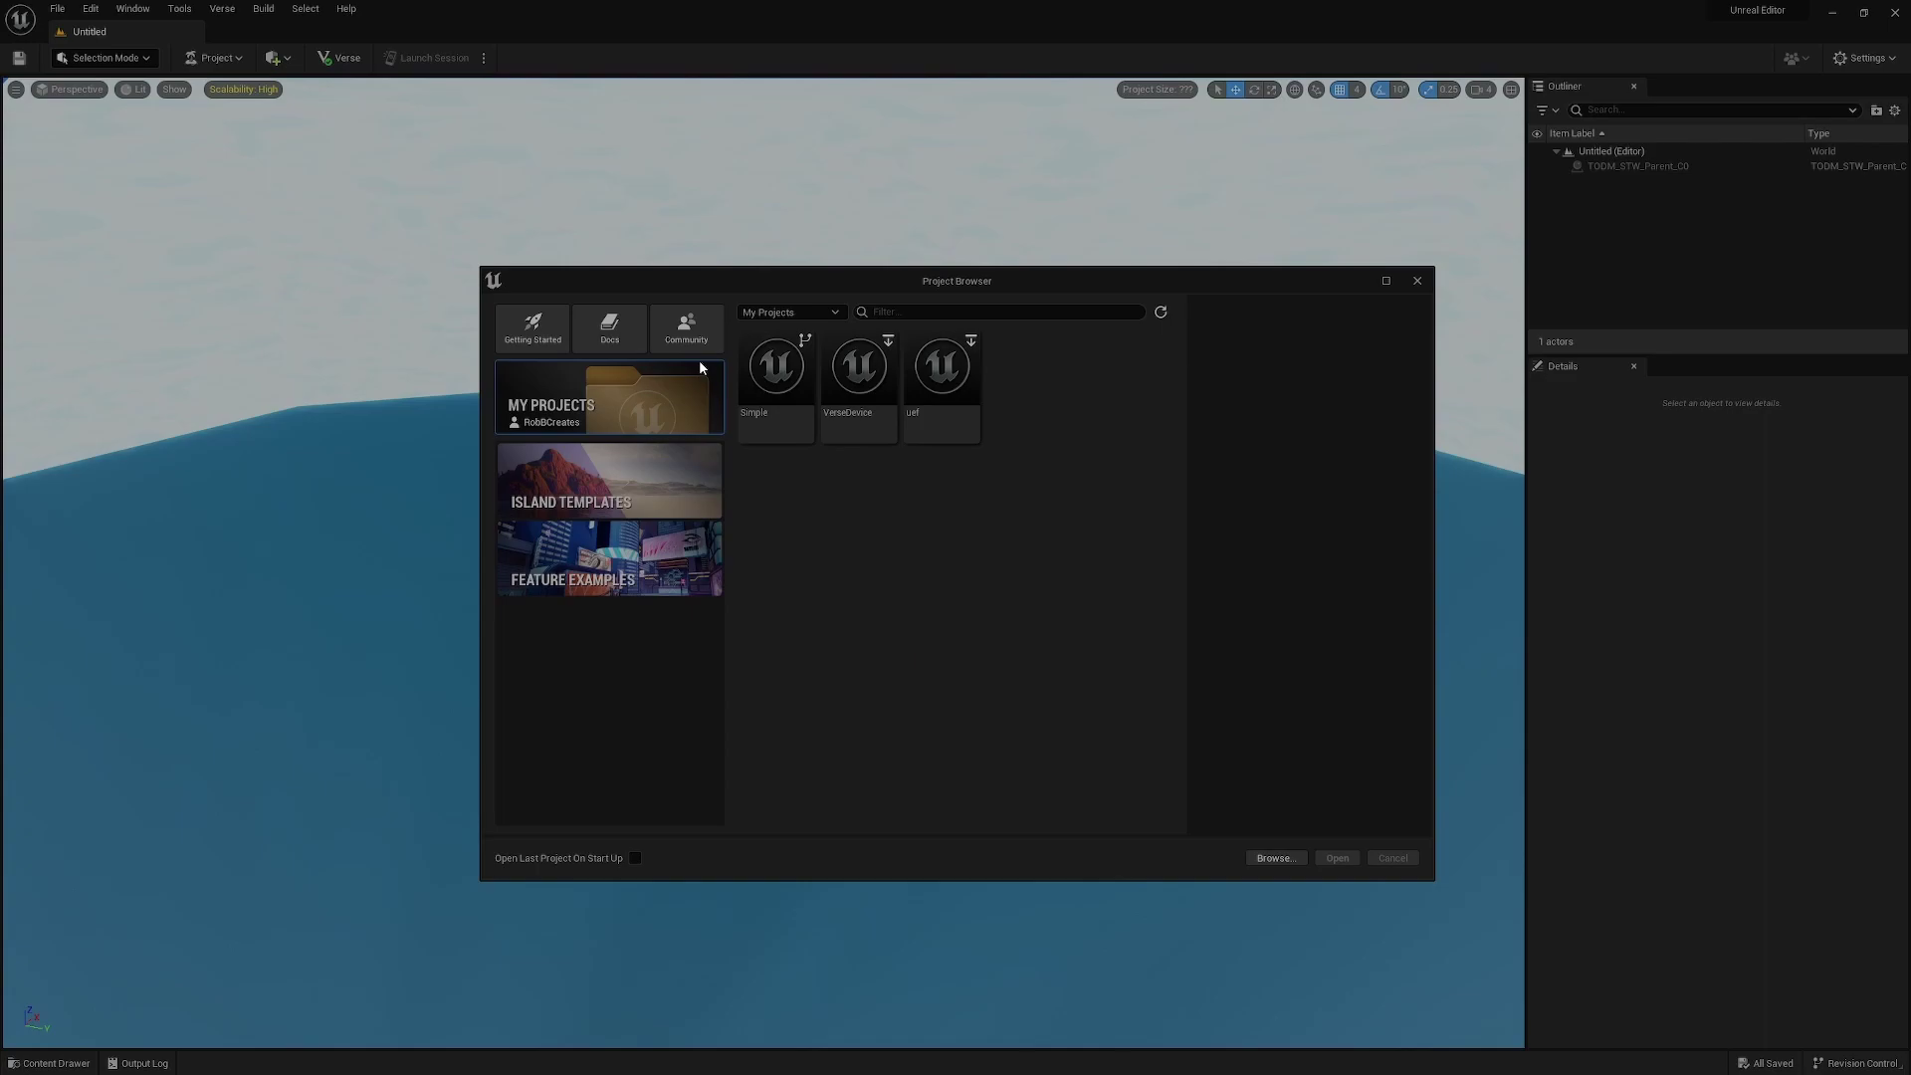
left_click(657, 468)
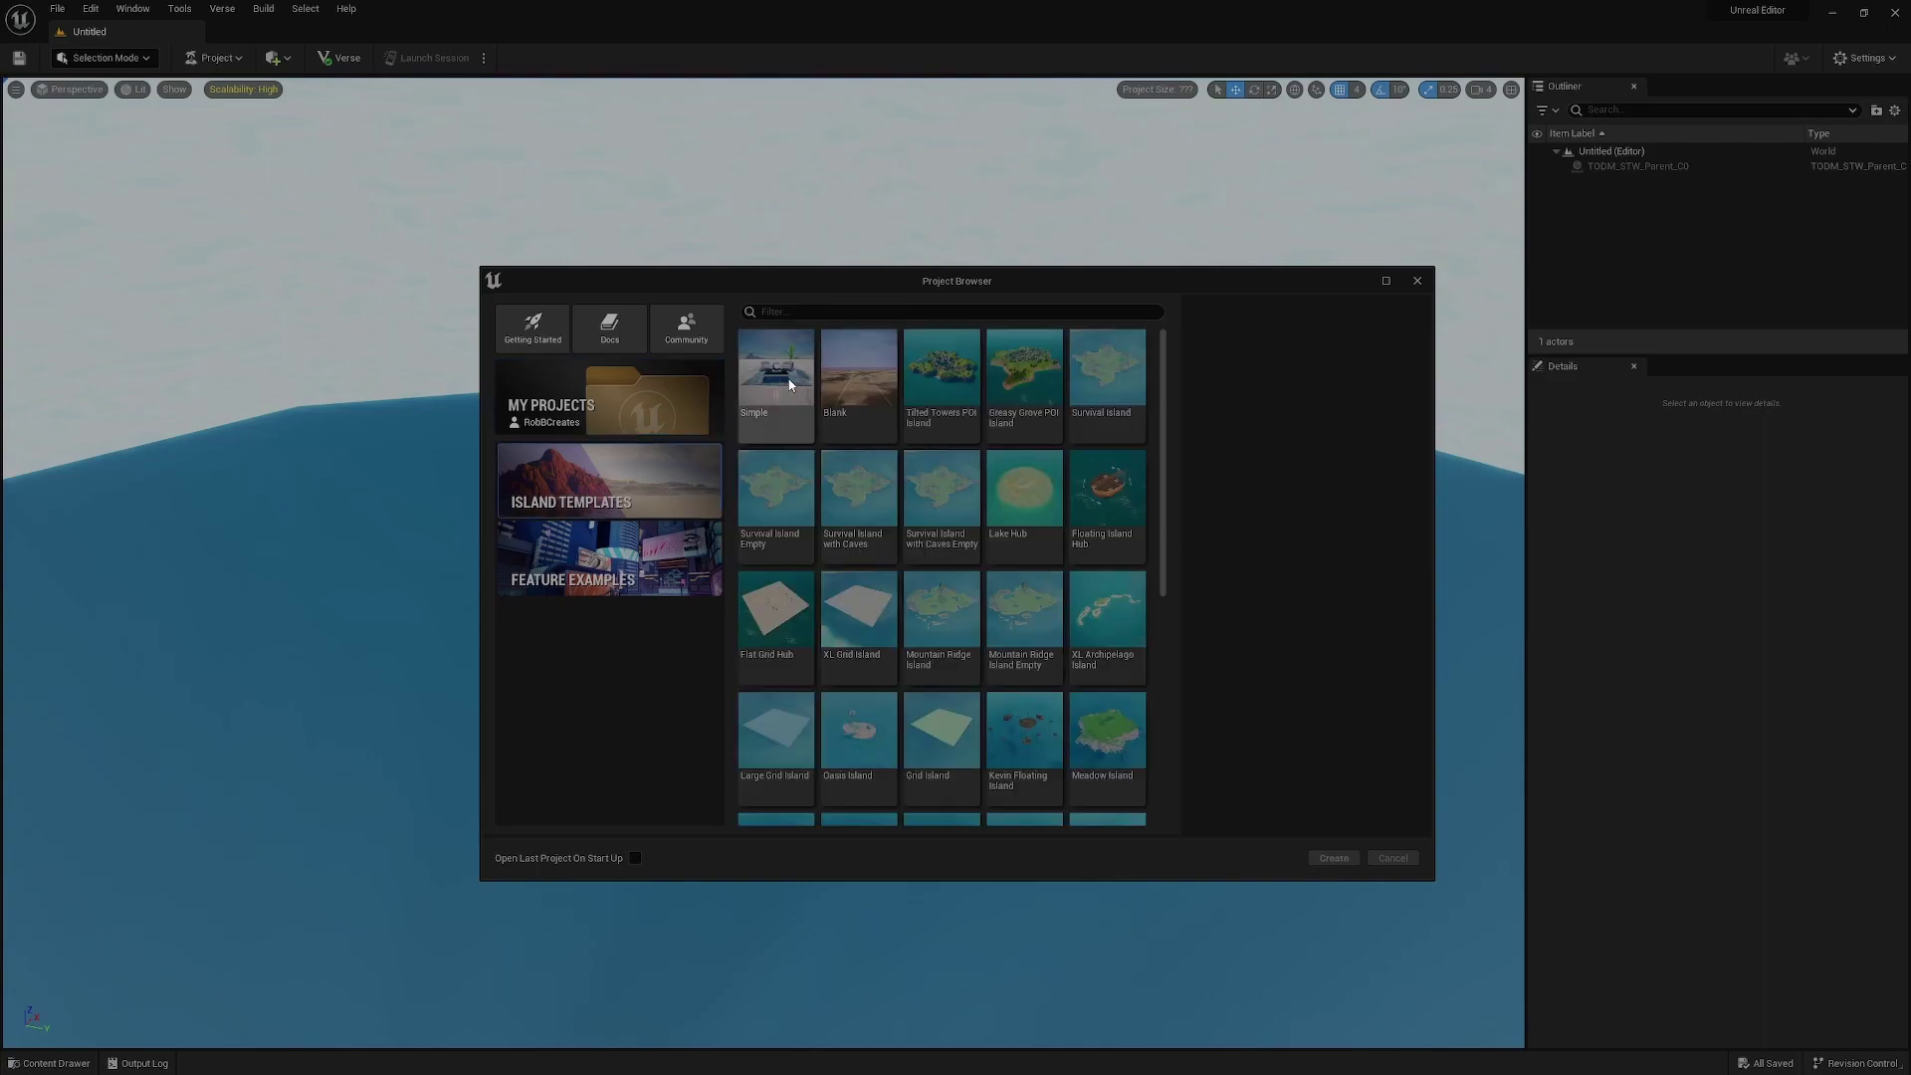
left_click(776, 376)
left_click(1155, 825)
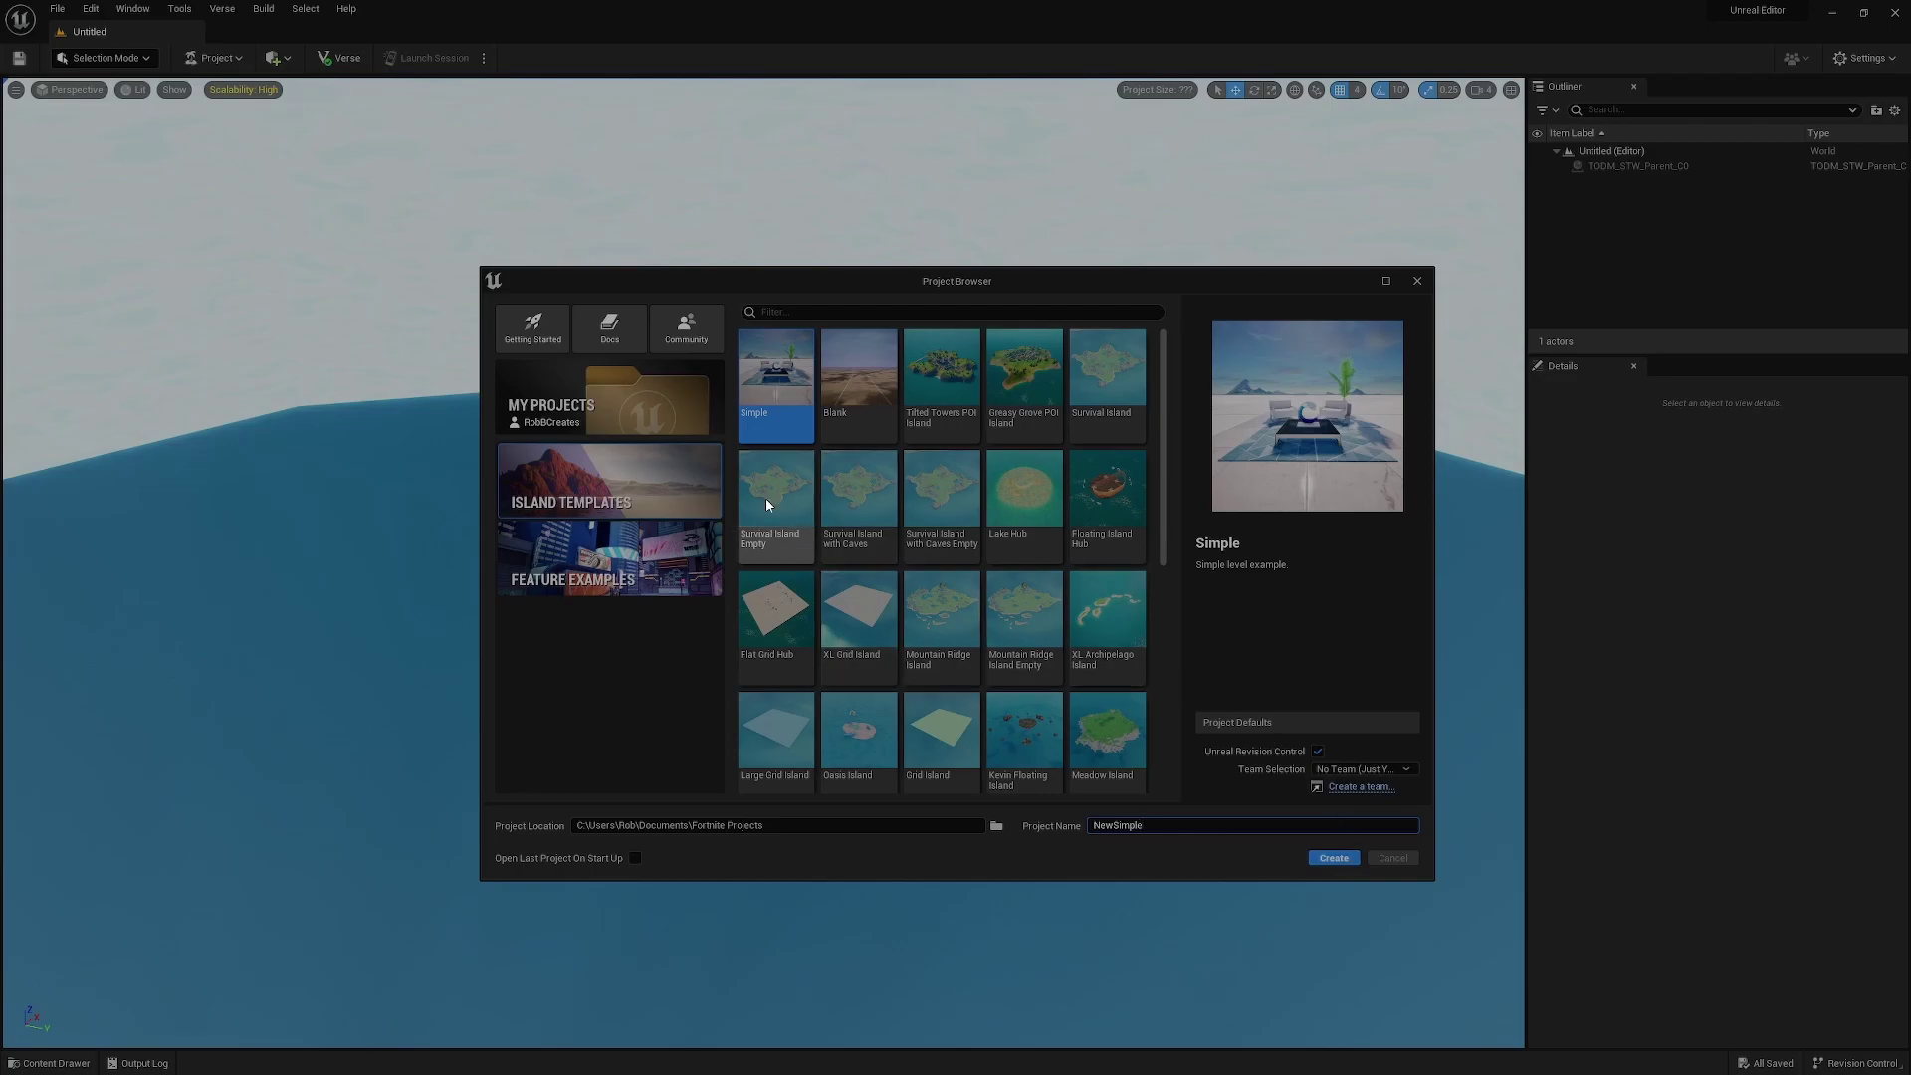
left_click(647, 428)
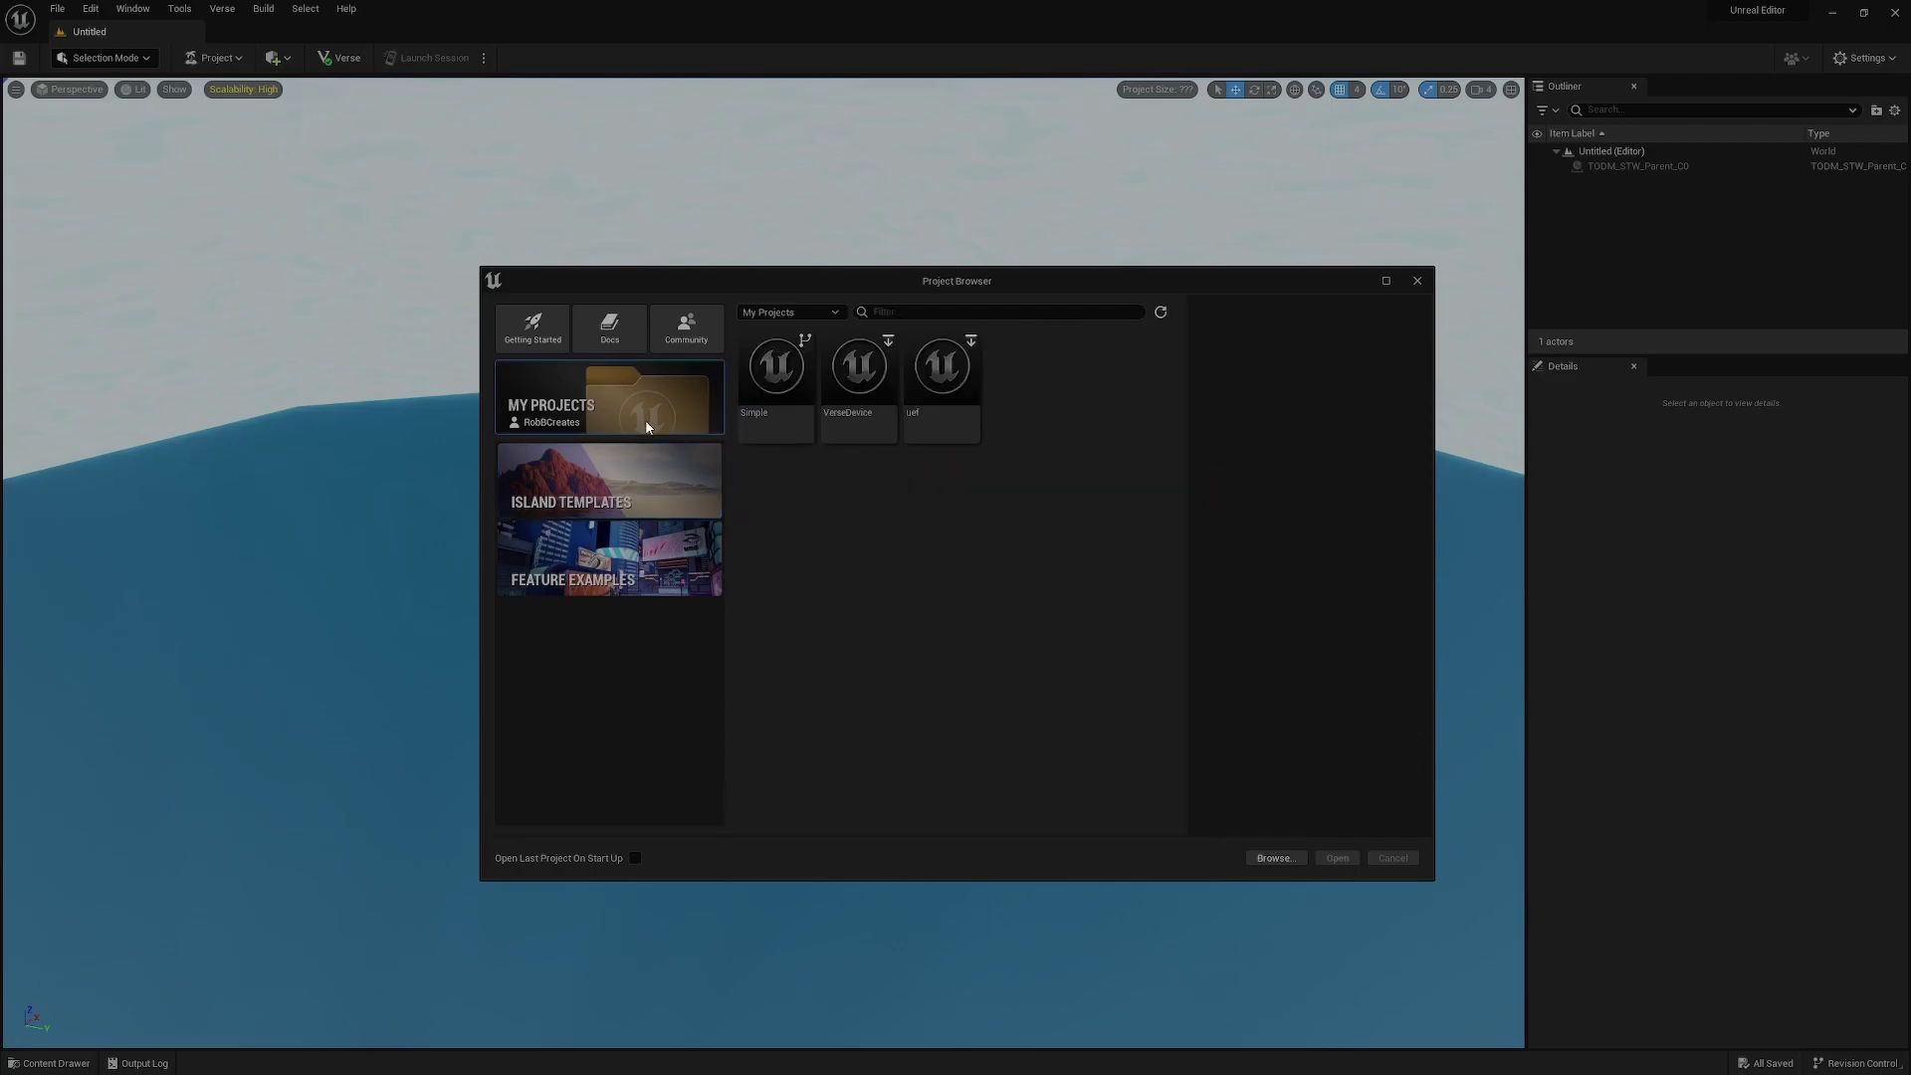
Open the Simple project, select Glass Wave 22, frame it with F and orbit the lounge table
double_click(785, 366)
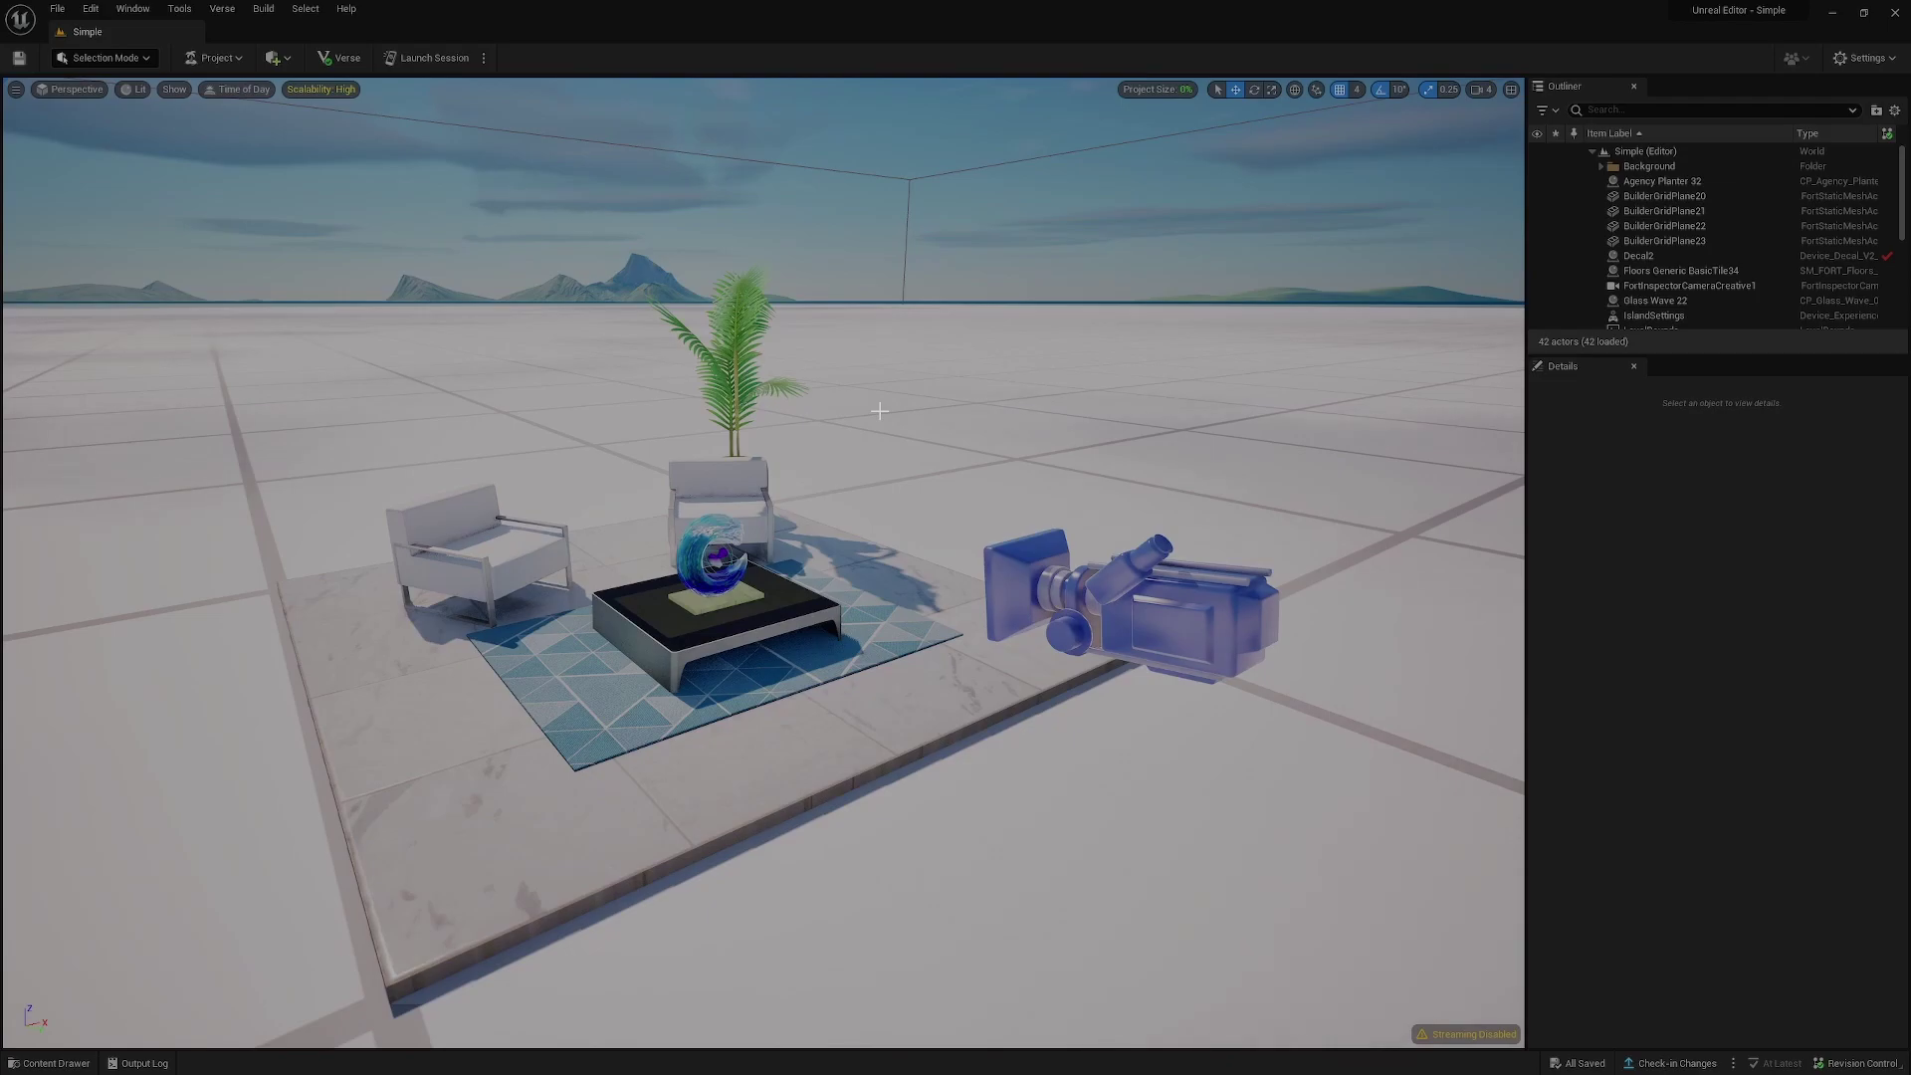
right_click_drag(880, 410, 890, 388)
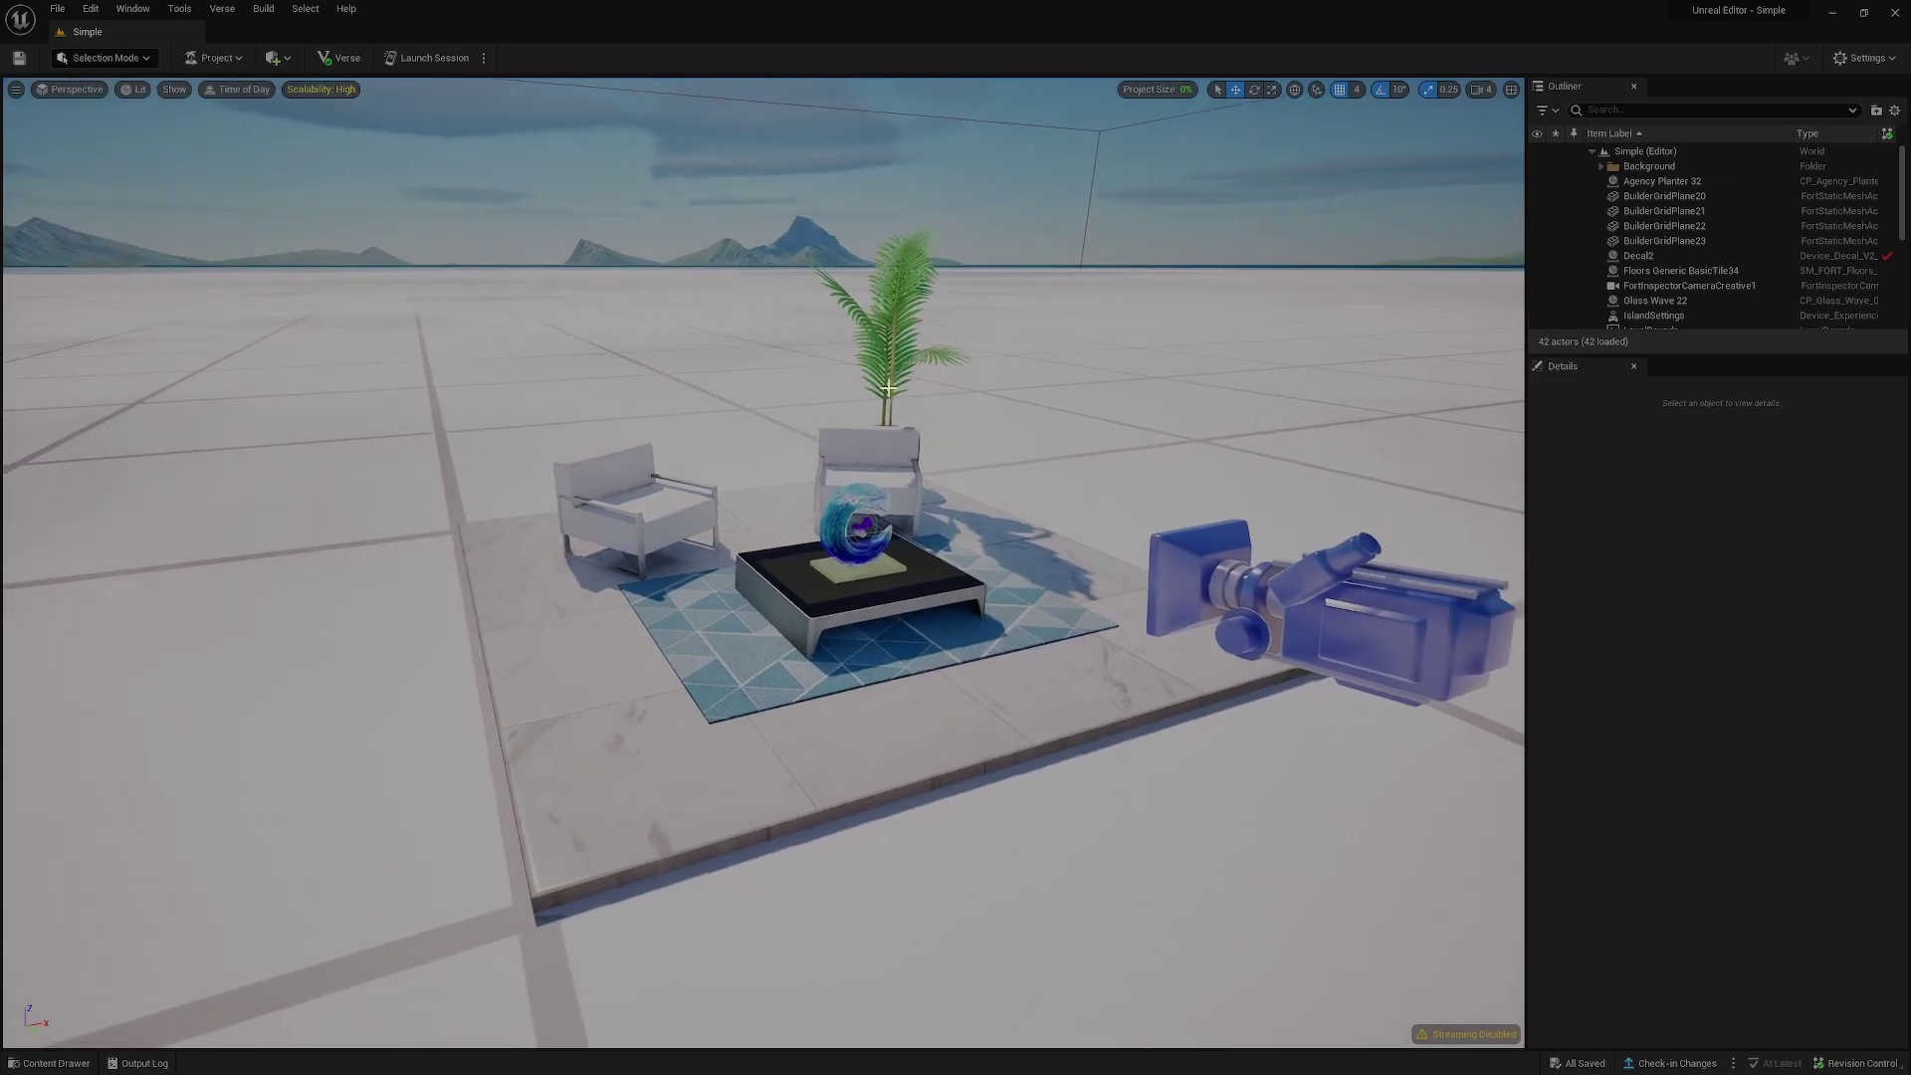
left_click(865, 503)
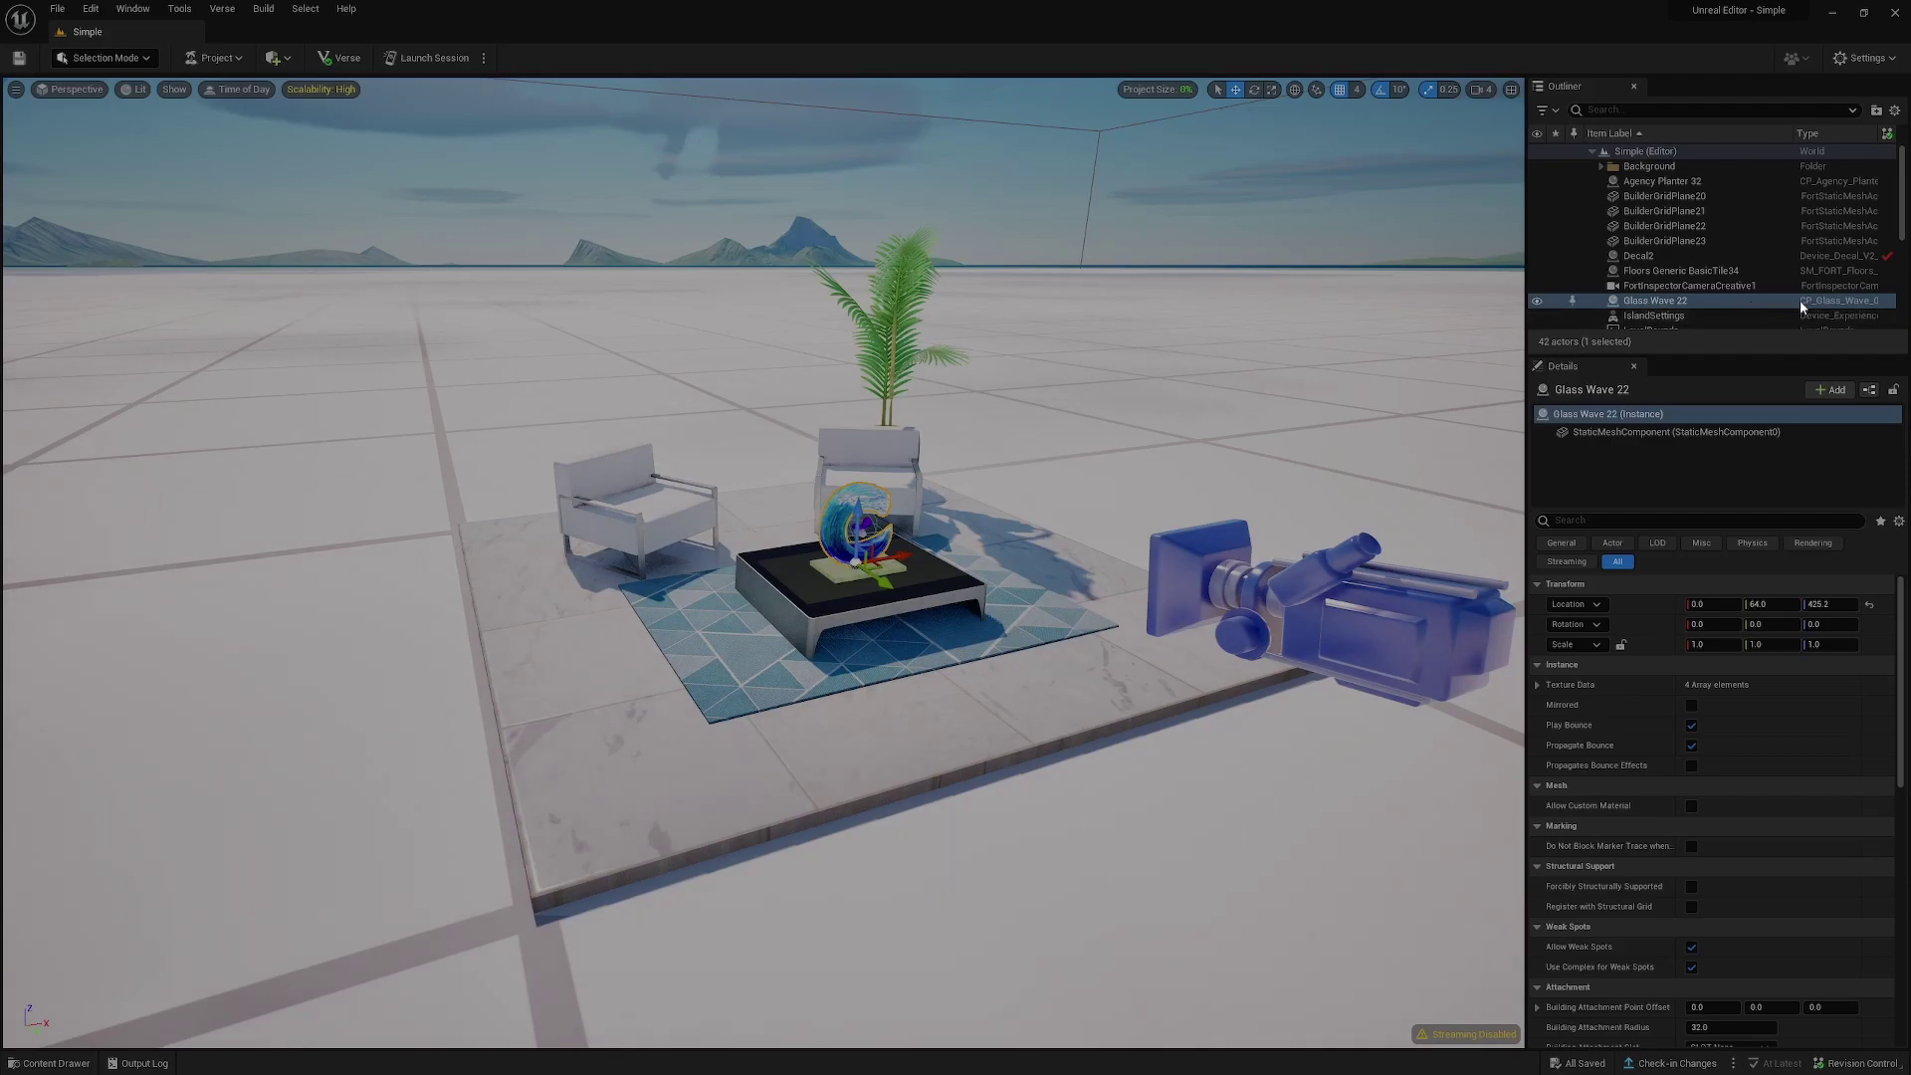
scroll(1062, 477, "up", 2)
key("f")
scroll(956, 470, "down", 5)
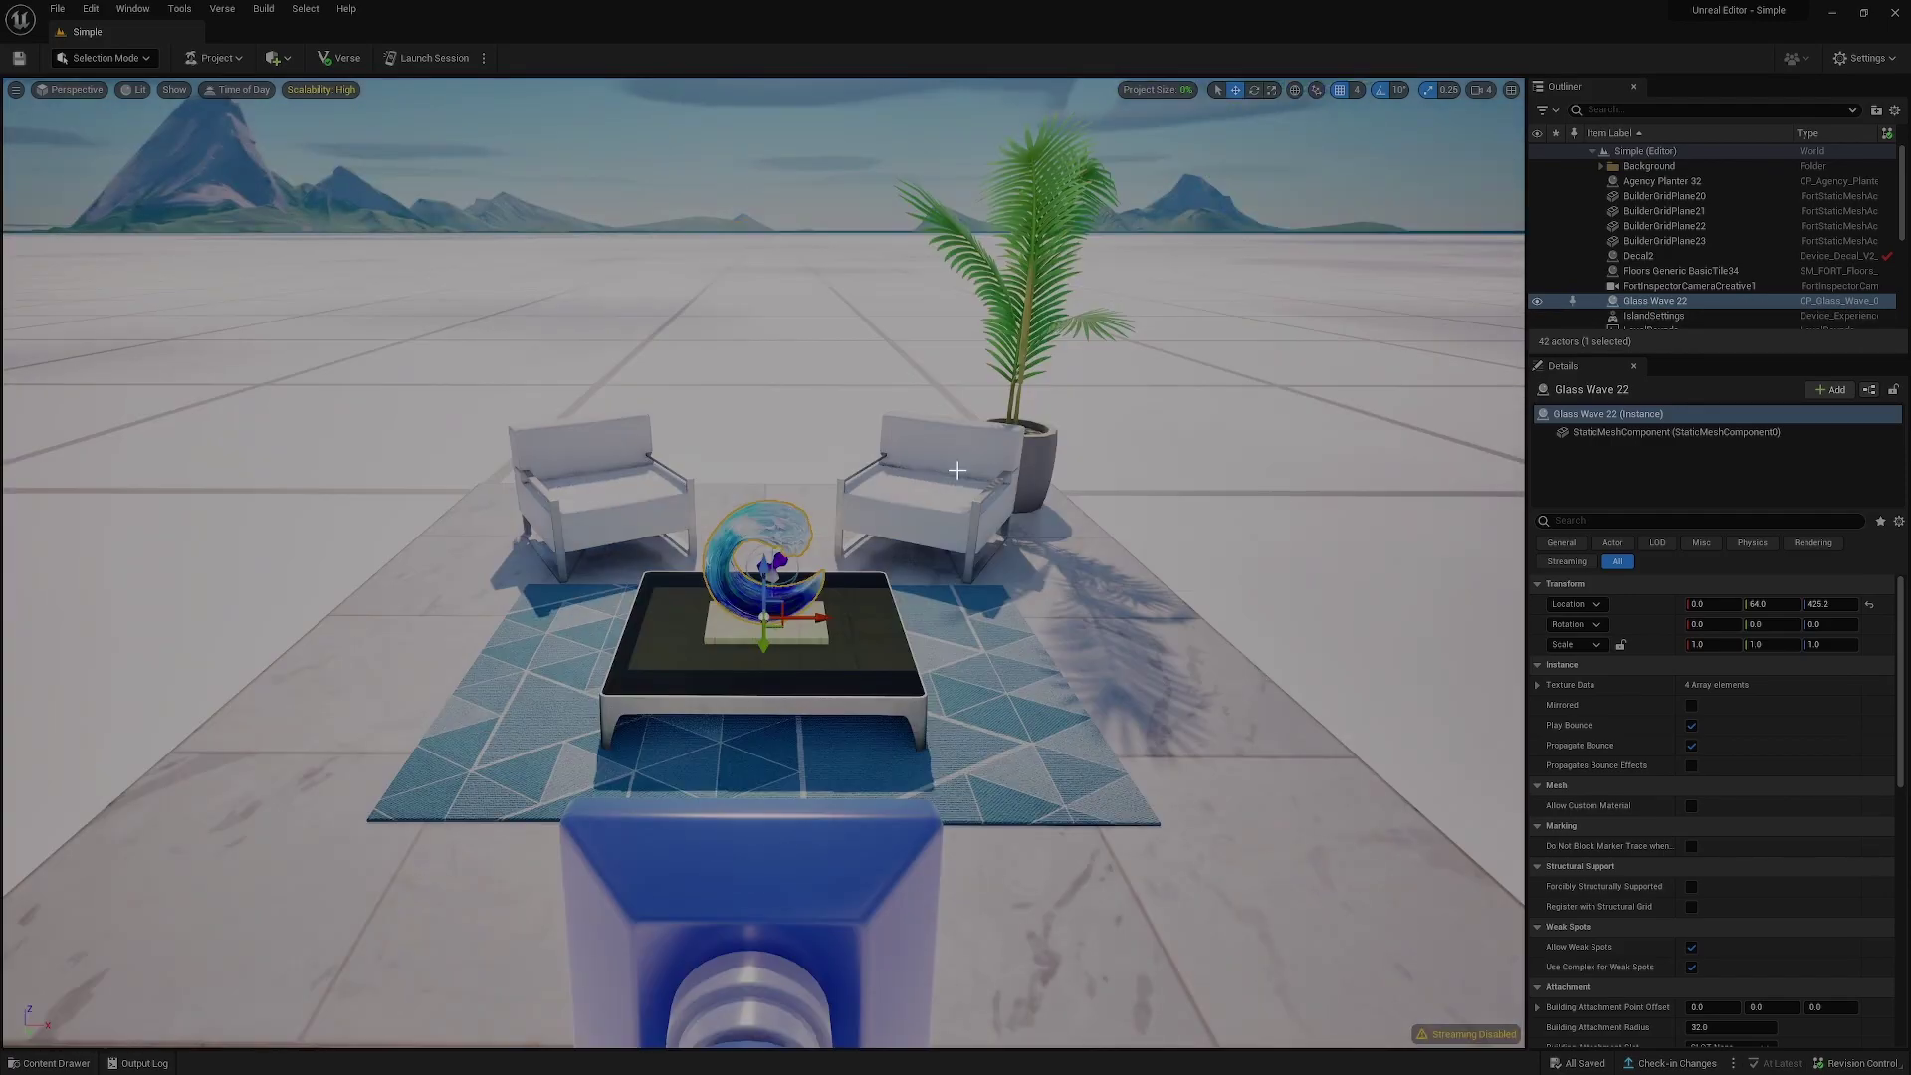
left_click_drag(826, 508, 794, 541, "alt")
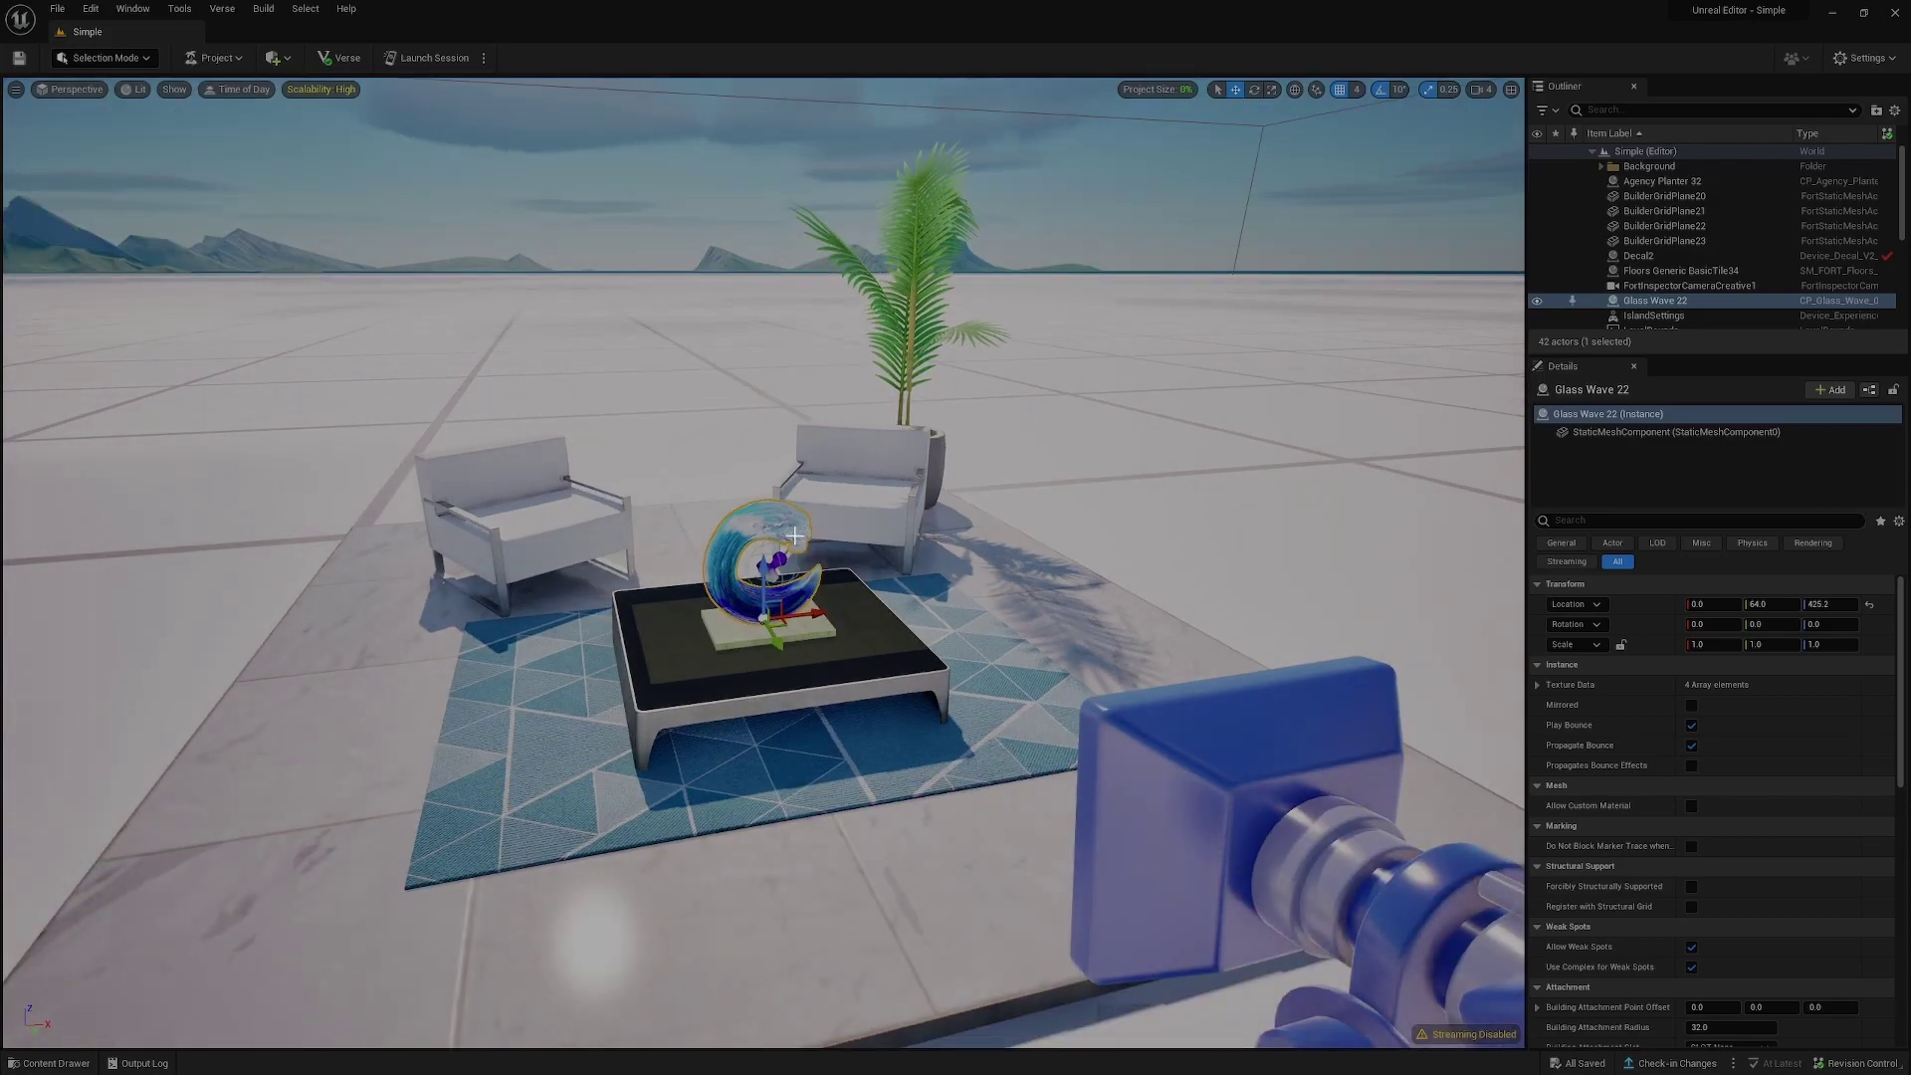
scroll(816, 496, "down", 3)
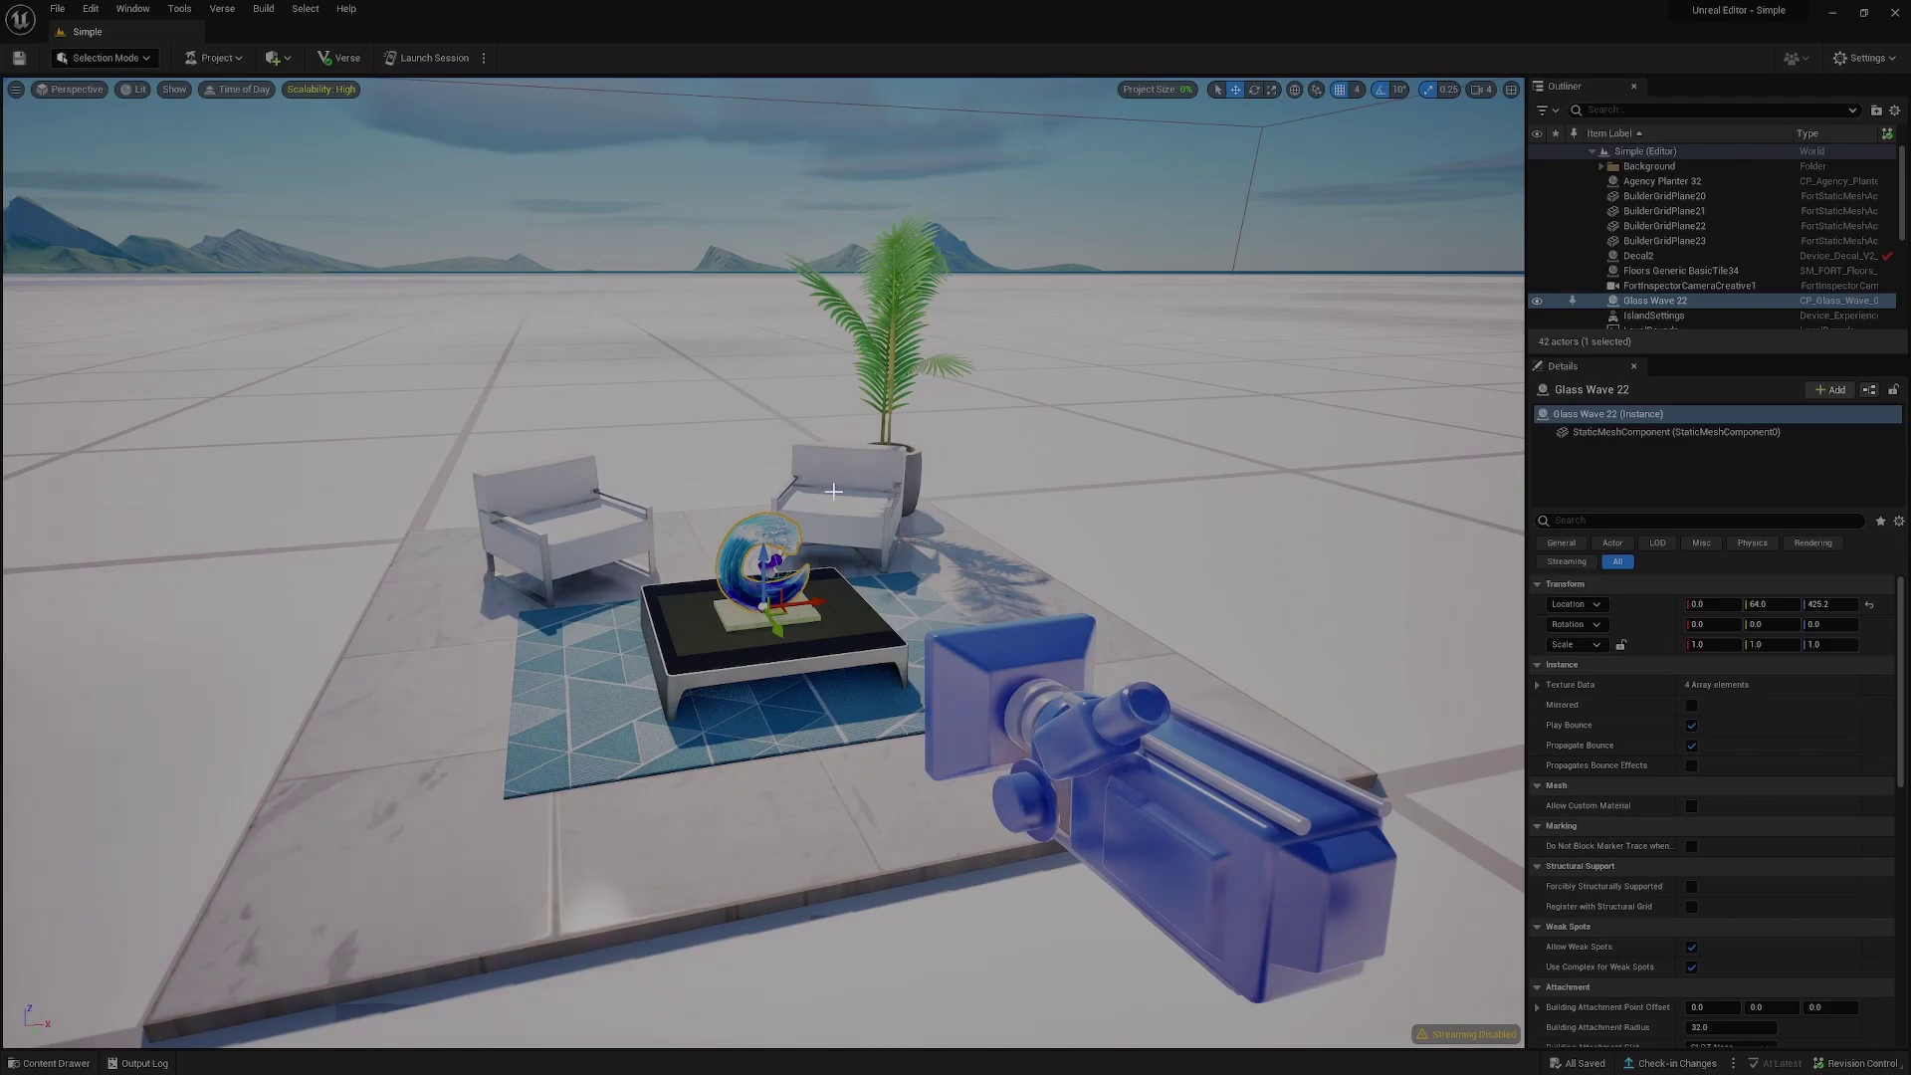
mouse_move(816, 496)
right_mouse_down()
mouse_move(686, 507)
mouse_move(843, 487)
right_mouse_up()
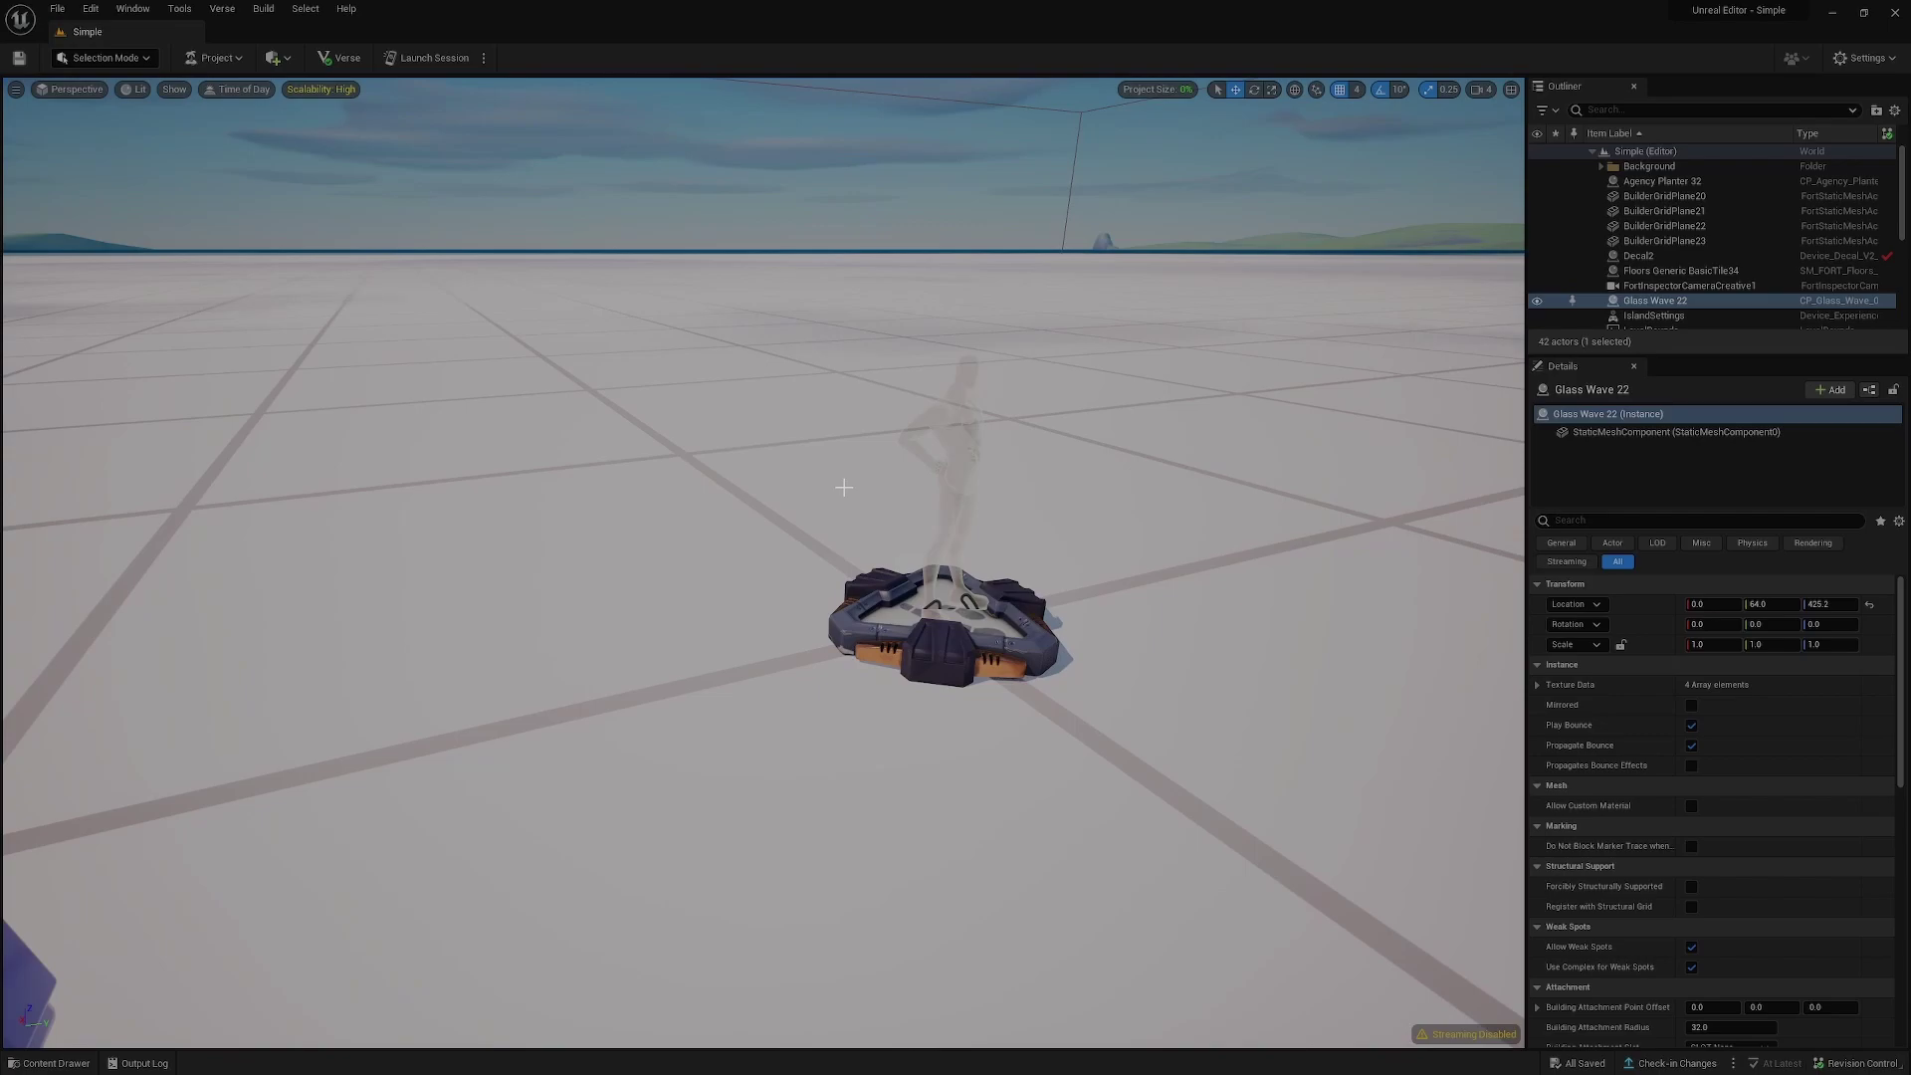